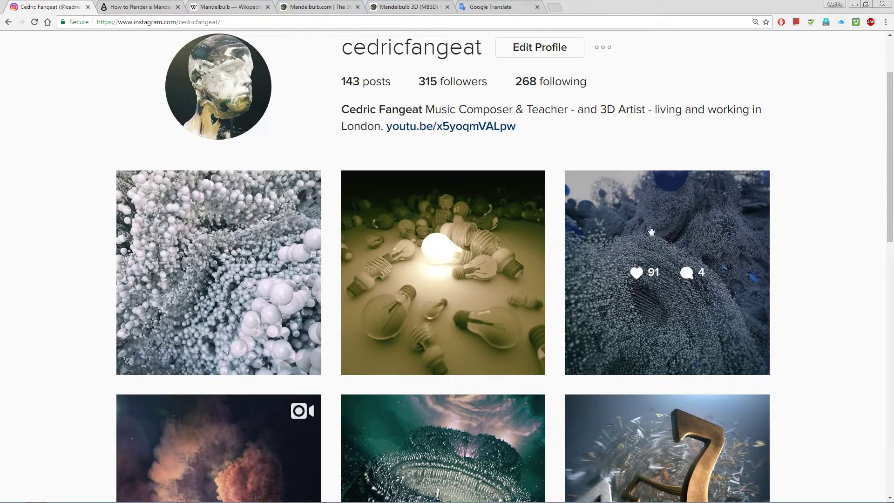
# Open the "Mandelbulb" render post on the Instagram profile and browse to the "Mandelbulb (details 02)" post.
pyautogui.click(653, 227)
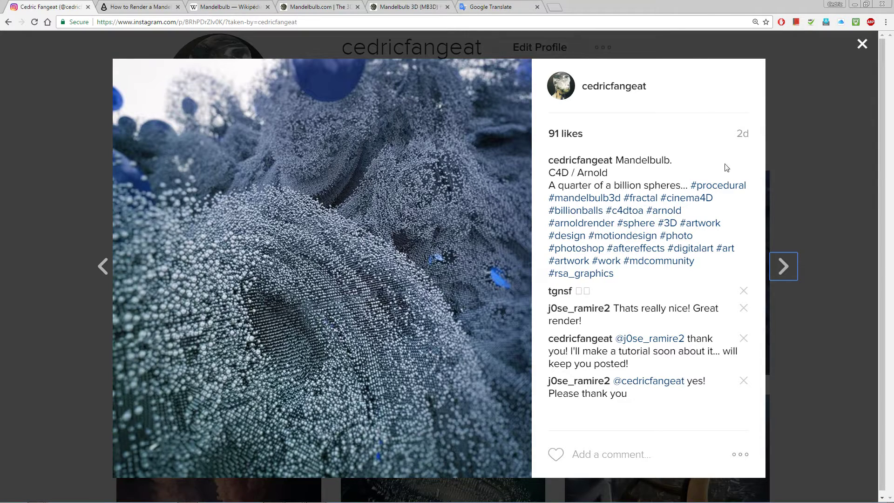
pyautogui.moveTo(614, 160); pyautogui.dragTo(682, 162)
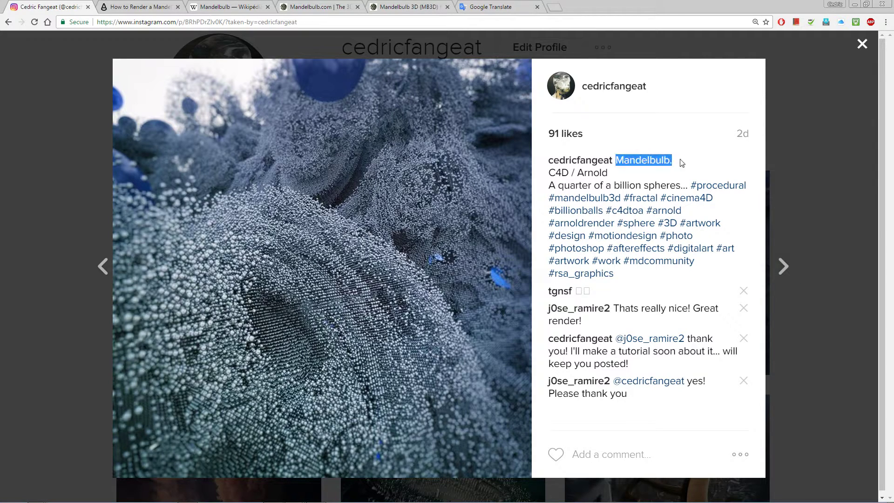
pyautogui.click(103, 267)
pyautogui.click(103, 268)
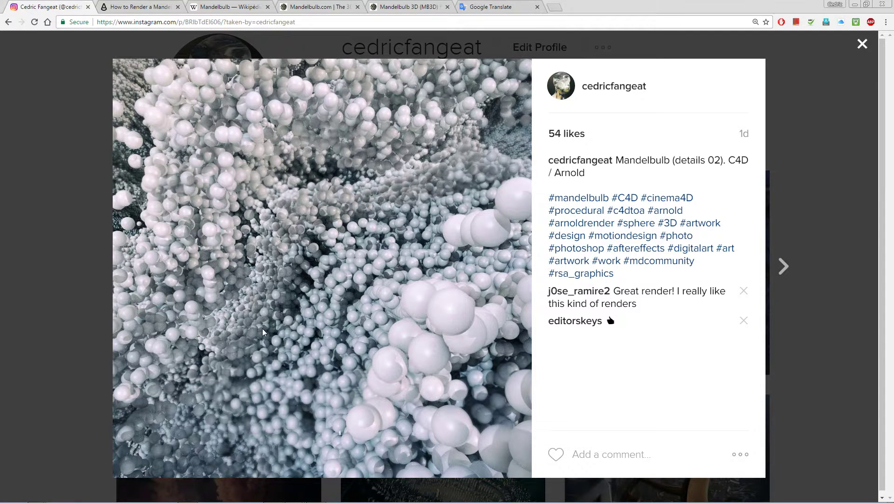
# View the Mandelbulb_Anim.mp4 animation in VLC, then close the player and the open Instagram post.
pyautogui.hotkey('alt', 'Tab')
pyautogui.hotkey('alt', 'Tab')
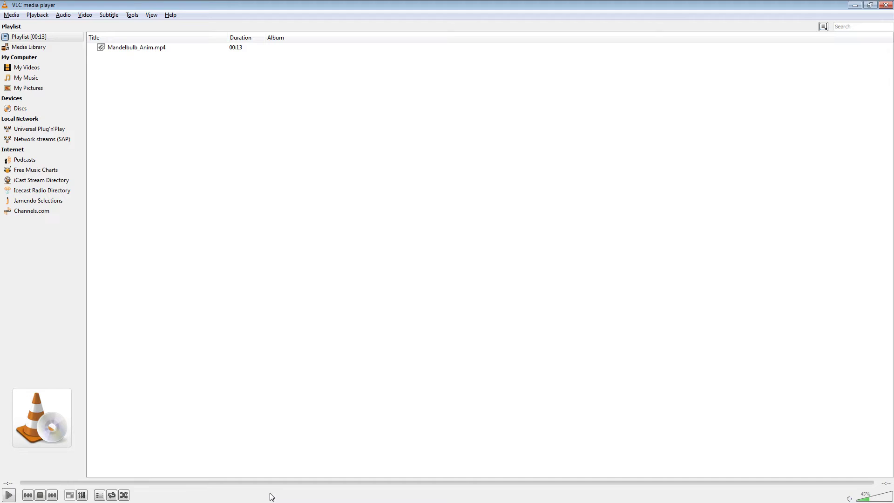
pyautogui.click(886, 5)
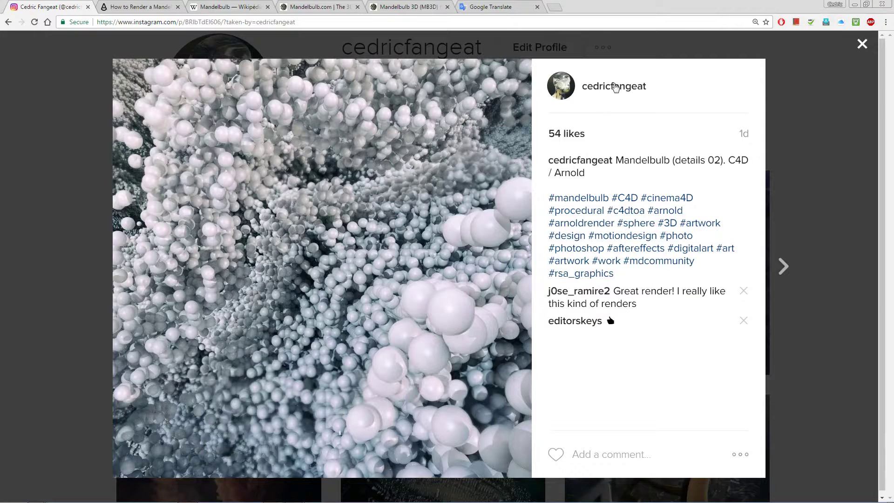
pyautogui.click(45, 129)
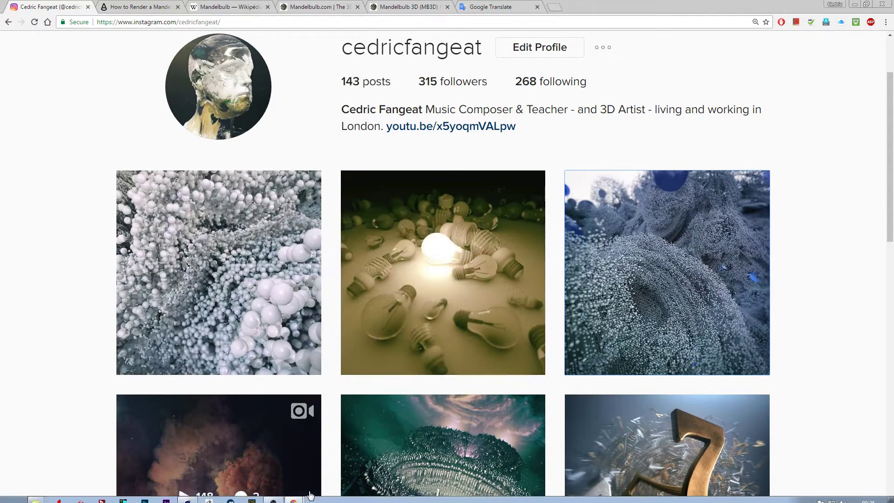
pyautogui.click(188, 496)
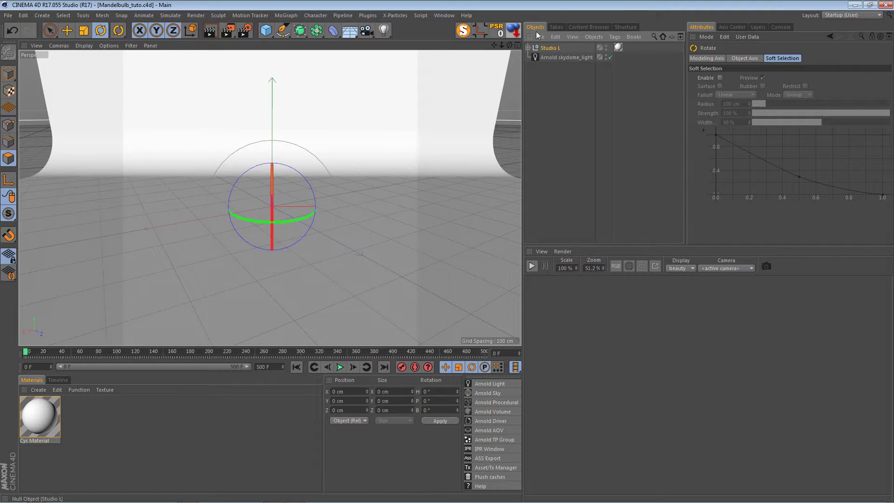
pyautogui.hotkey('alt', 'Tab')
pyautogui.hotkey('alt', 'Tab')
pyautogui.hotkey('alt', 'Tab')
pyautogui.hotkey('alt', 'Tab')
pyautogui.hotkey('alt', 'Tab')
pyautogui.hotkey('alt', 'Tab')
pyautogui.hotkey('alt', 'Tab')
pyautogui.hotkey('alt', 'Tab')
pyautogui.hotkey('alt', 'Tab')
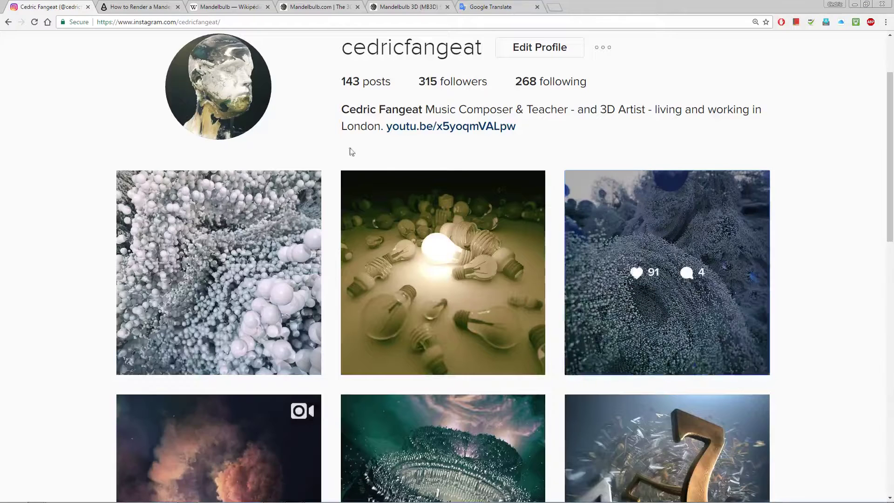
# Review the Solid Angle "How to Render a Mandelbulb" tutorial, including the section listing the required files.
pyautogui.click(147, 9)
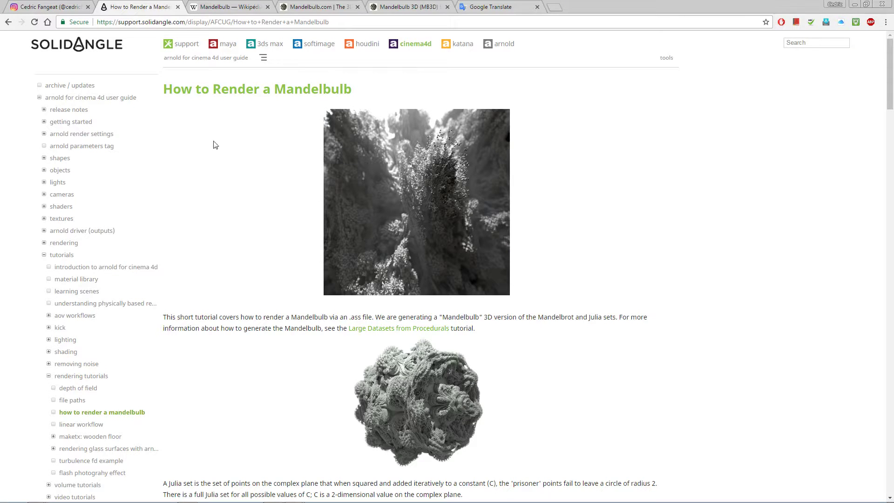
pyautogui.moveTo(165, 89); pyautogui.dragTo(352, 89)
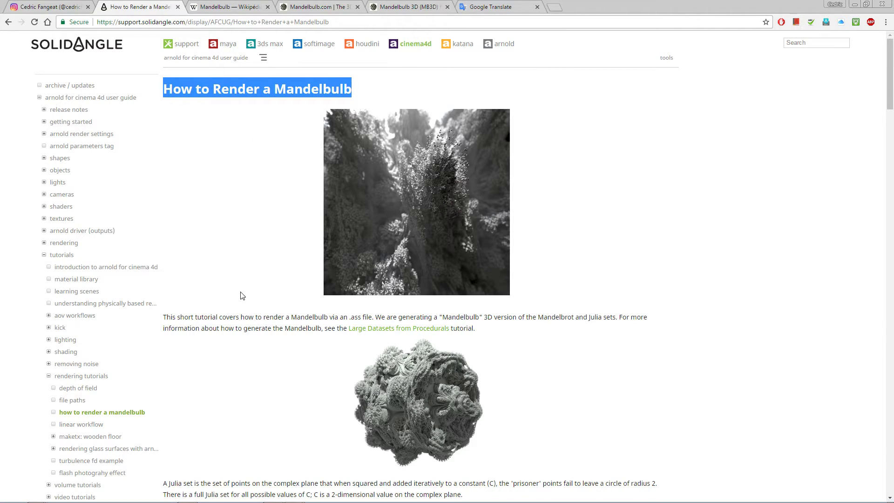
pyautogui.scroll(-3, 241, 295)
pyautogui.scroll(-9, 242, 295)
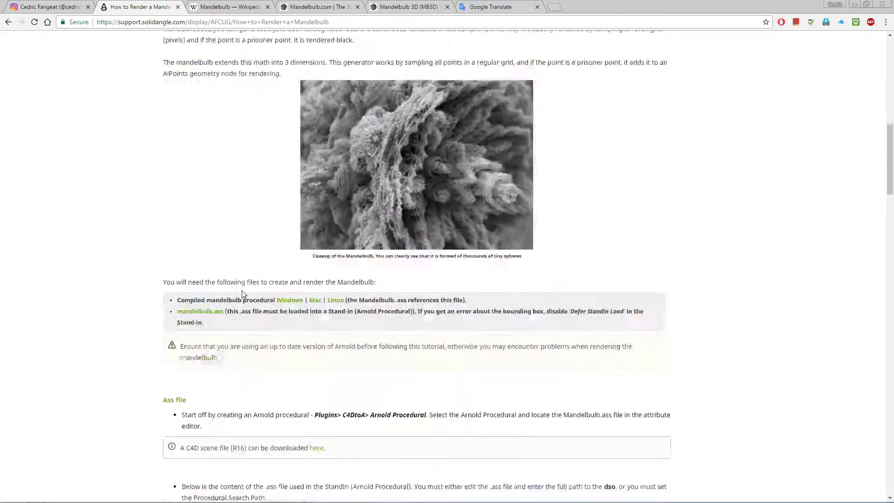
pyautogui.scroll(3, 241, 289)
pyautogui.scroll(-5, 242, 291)
pyautogui.scroll(13, 242, 294)
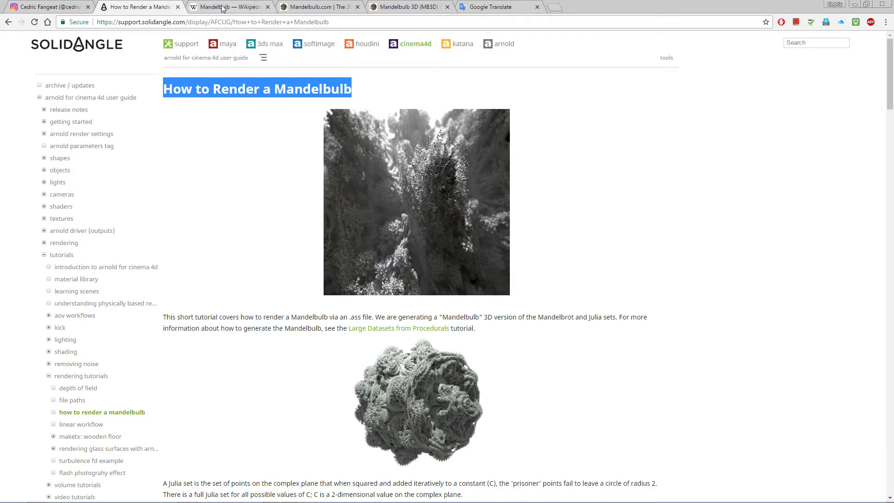
# Switch to Cinema 4D, add an Arnold Procedural object and set its path to mandelbulb_proc.dll in the desktop's Mandelbulb_tuto\tex folder.
pyautogui.hotkey('alt', 'Tab')
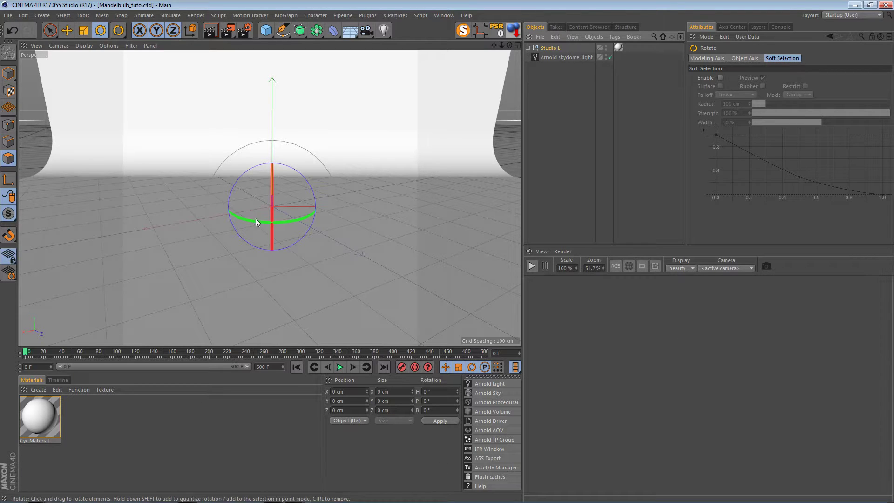
pyautogui.click(497, 402)
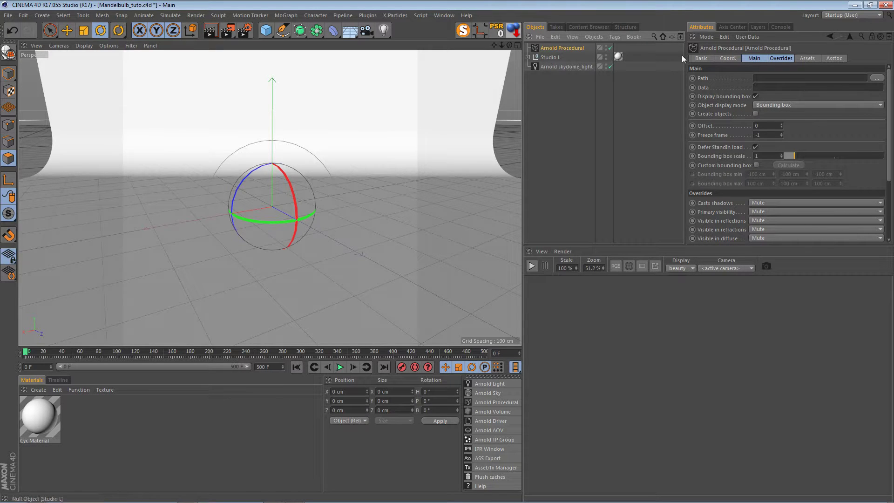
pyautogui.click(875, 79)
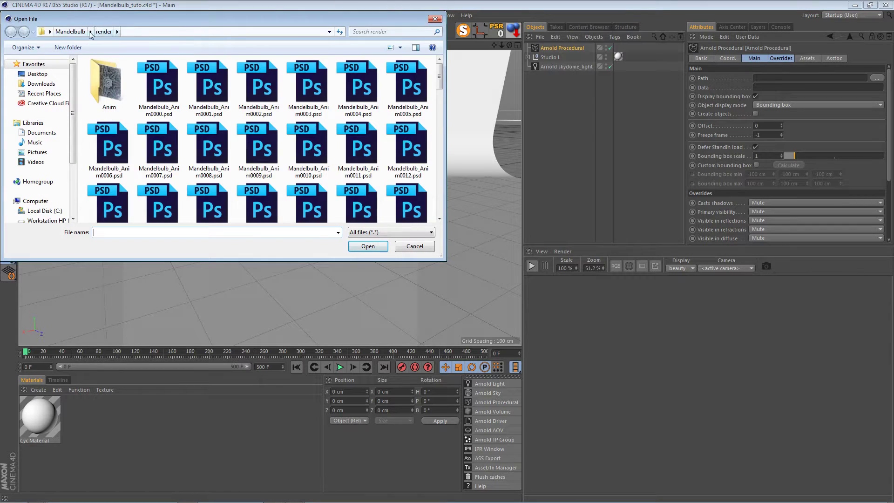
pyautogui.click(72, 32)
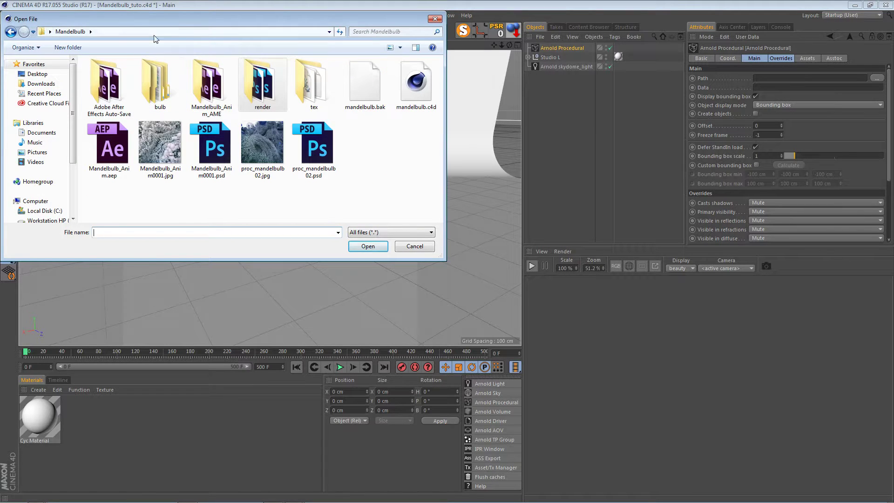
pyautogui.click(10, 32)
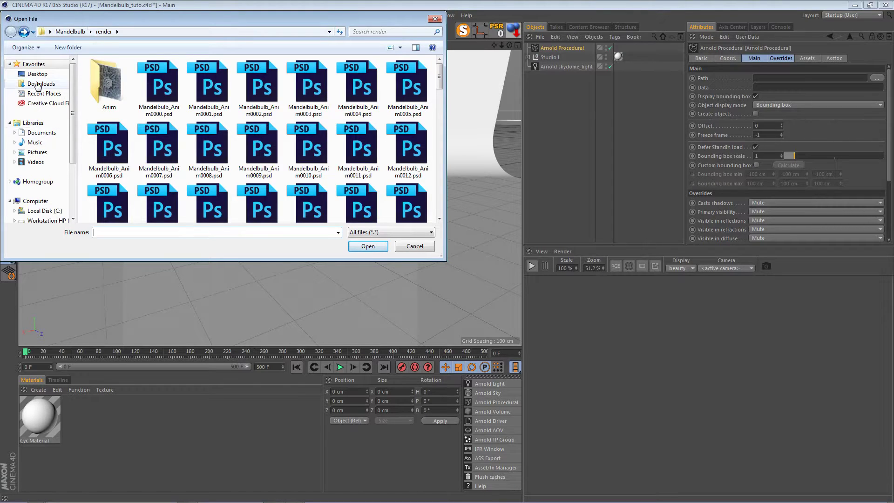
pyautogui.click(37, 74)
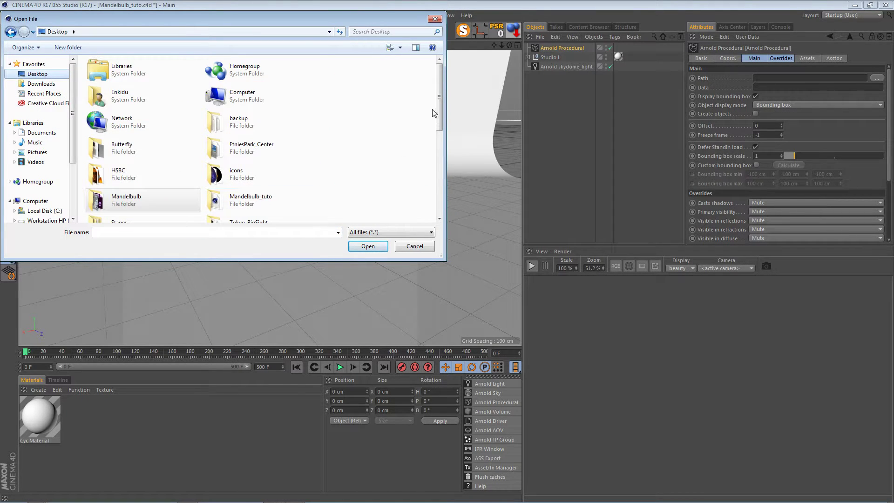
pyautogui.click(239, 196)
pyautogui.doubleClick(239, 196)
pyautogui.doubleClick(114, 75)
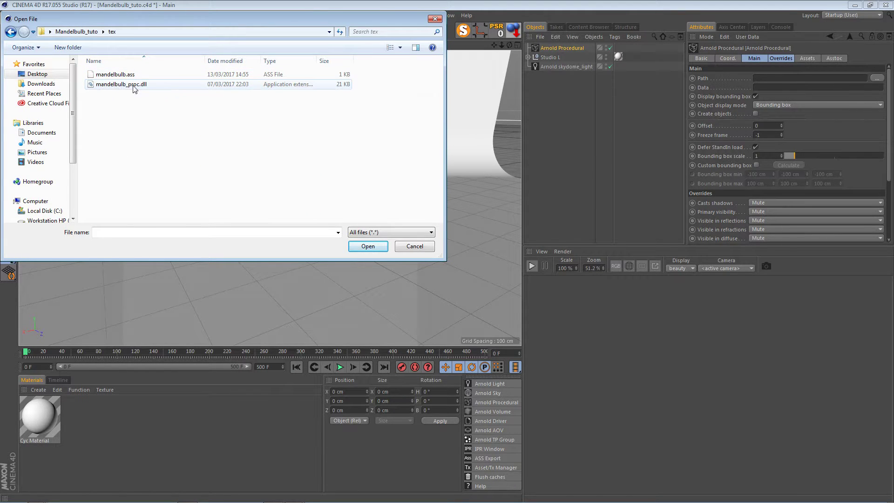
pyautogui.click(118, 85)
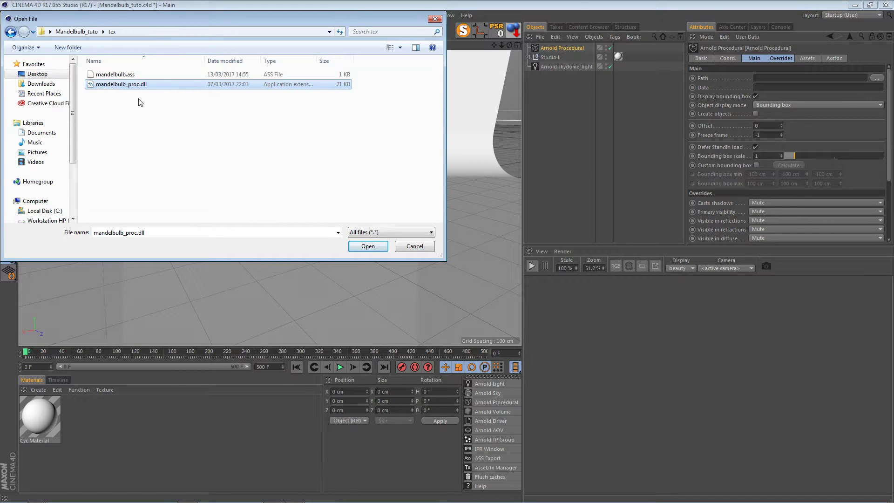
pyautogui.moveTo(317, 61)
pyautogui.mouseDown()
pyautogui.moveTo(351, 65)
pyautogui.moveTo(327, 64)
pyautogui.mouseUp()
pyautogui.click(368, 246)
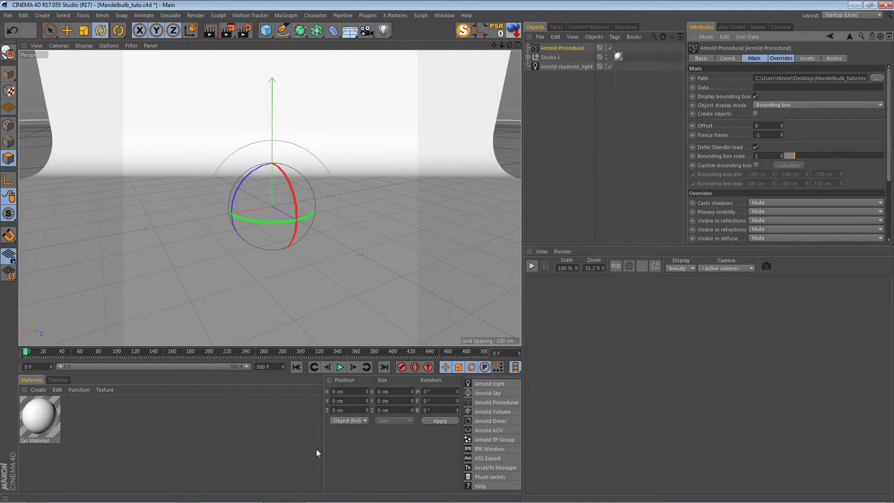
# Switch to Windows Explorer and open the tex folder inside Mandelbulb_tuto.
pyautogui.hotkey('alt', 'Tab')
pyautogui.hotkey('alt', 'Tab')
pyautogui.hotkey('alt', 'Tab')
pyautogui.hotkey('alt', 'Tab')
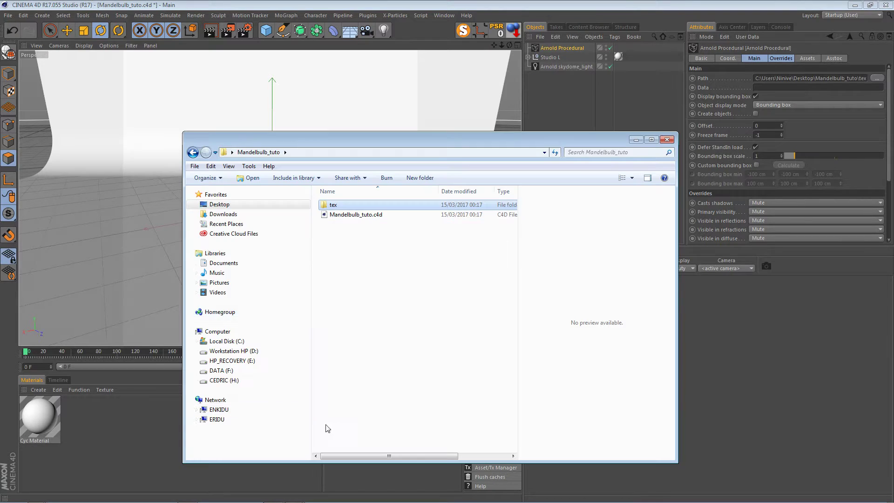
pyautogui.doubleClick(334, 205)
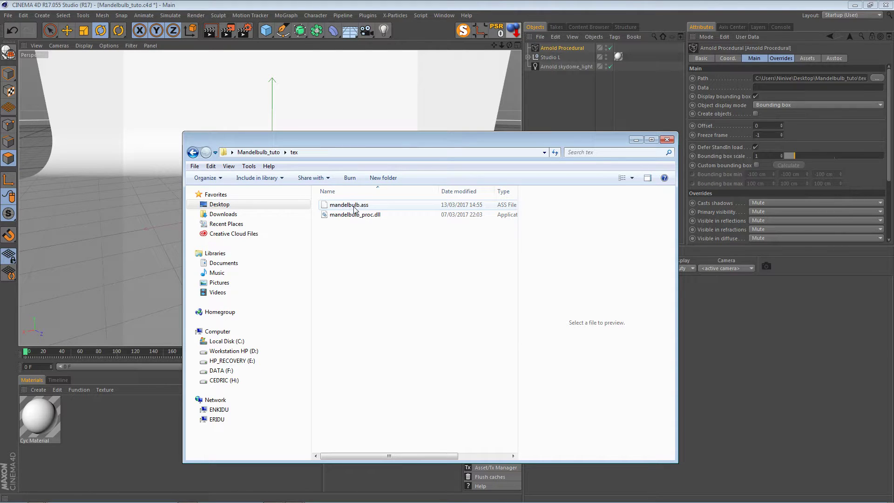
# Open mandelbulb.ass from the tex folder in Notepad.
pyautogui.click(353, 207)
pyautogui.rightClick(347, 208)
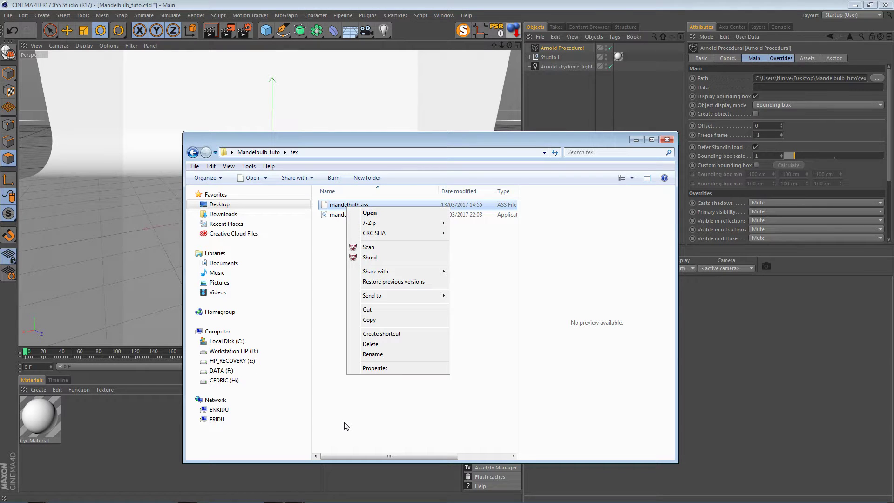
pyautogui.click(14, 495)
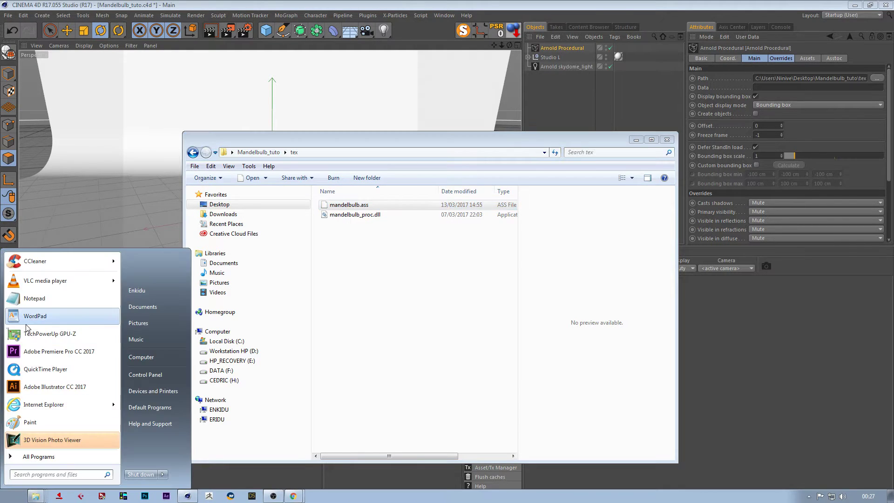
pyautogui.click(327, 206)
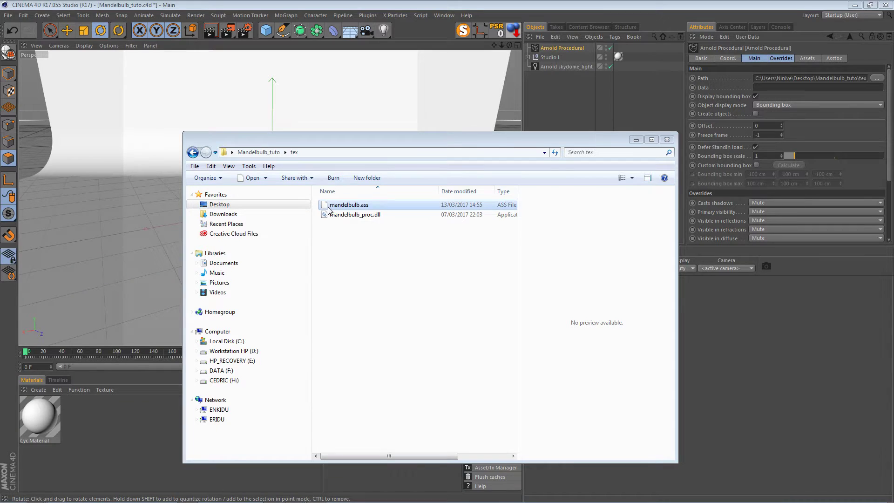
pyautogui.moveTo(326, 497)
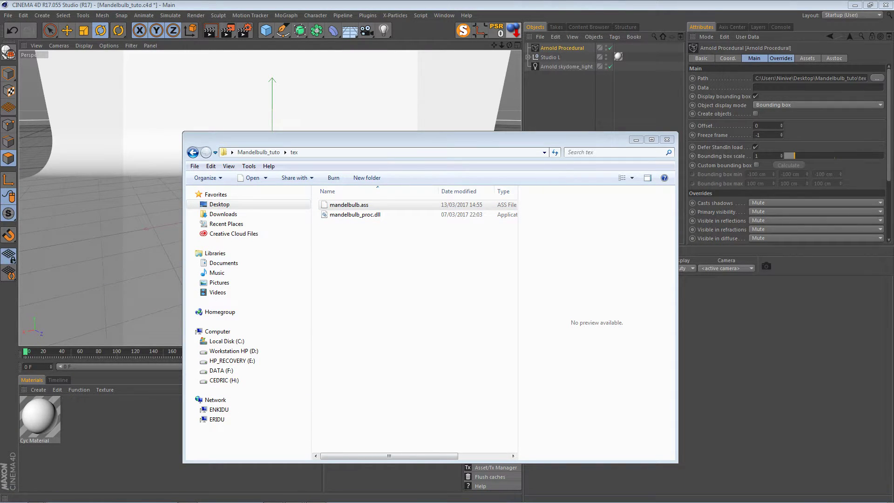
pyautogui.moveTo(457, 82); pyautogui.dragTo(472, 137)
pyautogui.moveTo(347, 205); pyautogui.dragTo(494, 229)
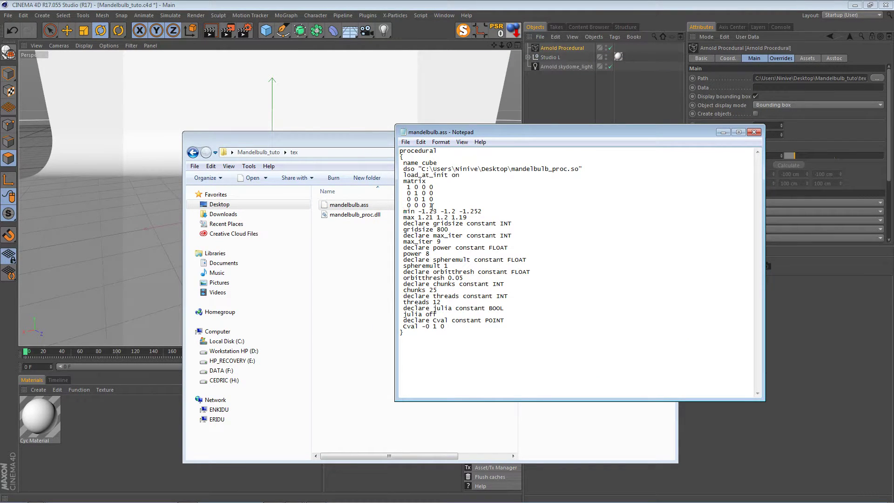
# Copy mandelbulb.ass from "declare gridsize constant INT" to the end into the Arnold Procedural's override user options in Cinema 4D.
pyautogui.moveTo(428, 337); pyautogui.dragTo(373, 213)
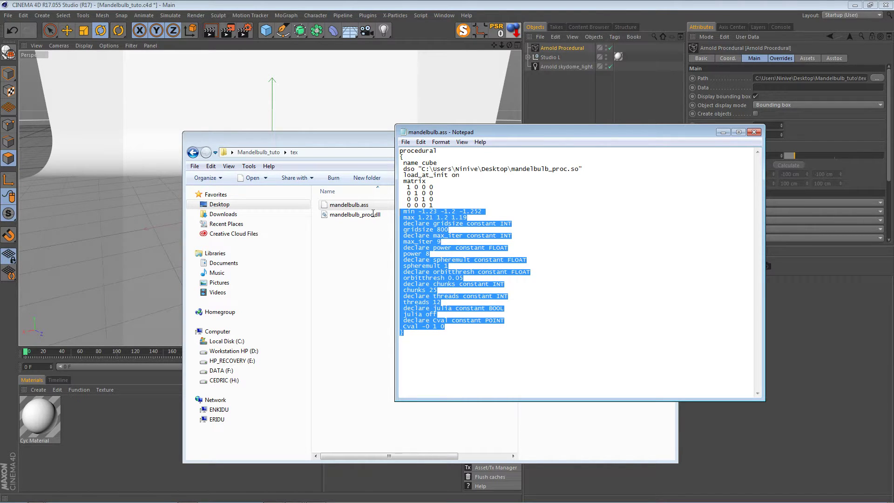
pyautogui.moveTo(373, 213); pyautogui.dragTo(370, 224)
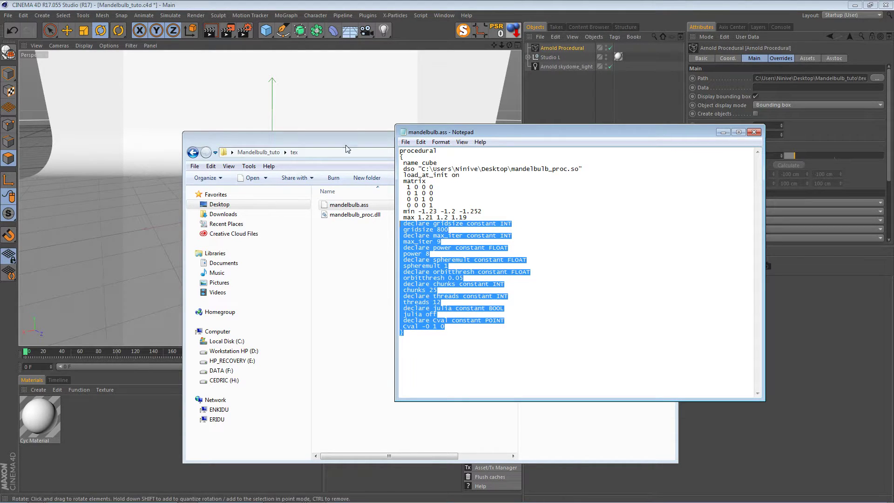
pyautogui.hotkey('alt', 'Tab')
pyautogui.click(782, 59)
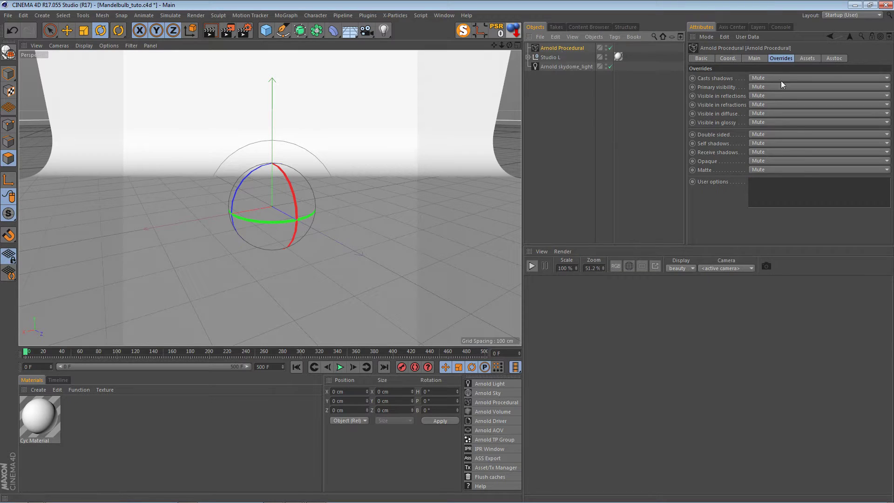
pyautogui.write('julia off declare Cval constant POINT Cval -0.1 0')
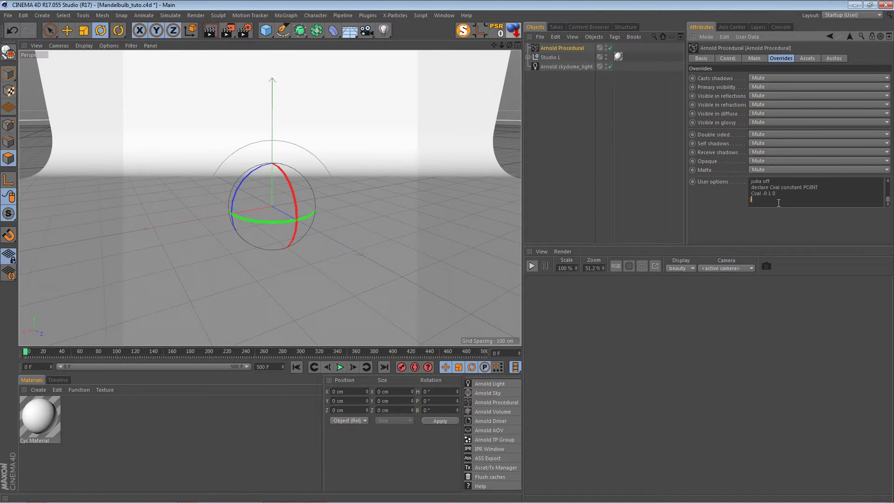
pyautogui.scroll(5, 801, 197)
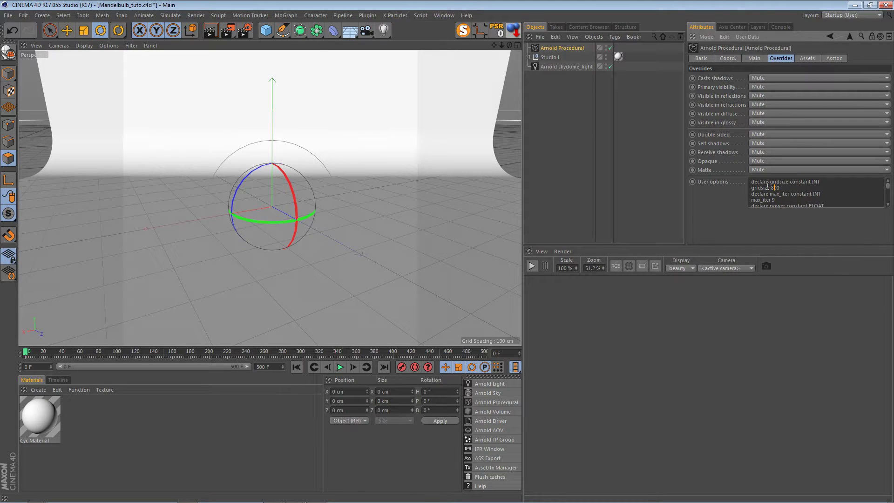
pyautogui.click(52, 420)
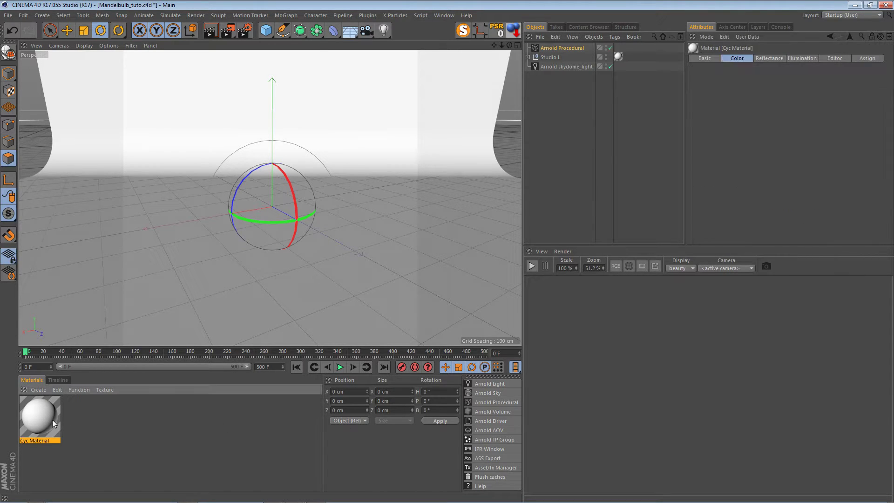
pyautogui.click(84, 420)
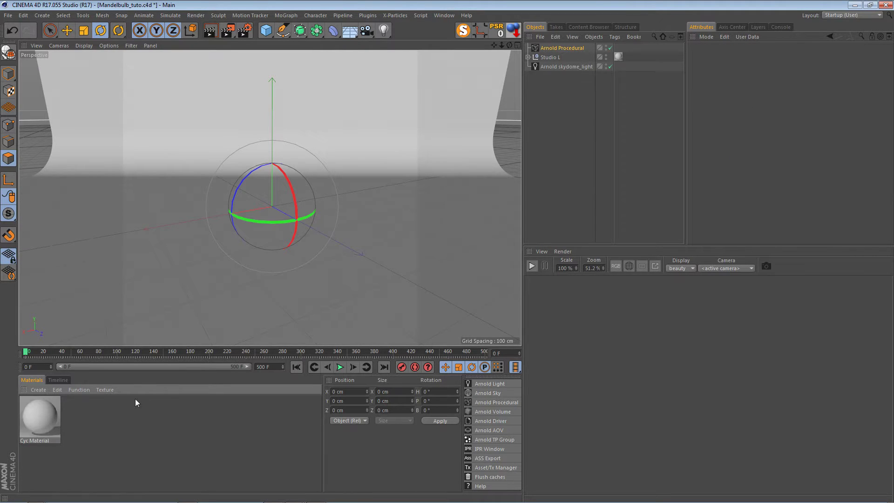
# Create an Arnold standard surface material and assign it to the Arnold Procedural object.
pyautogui.click(38, 389)
pyautogui.moveTo(54, 425)
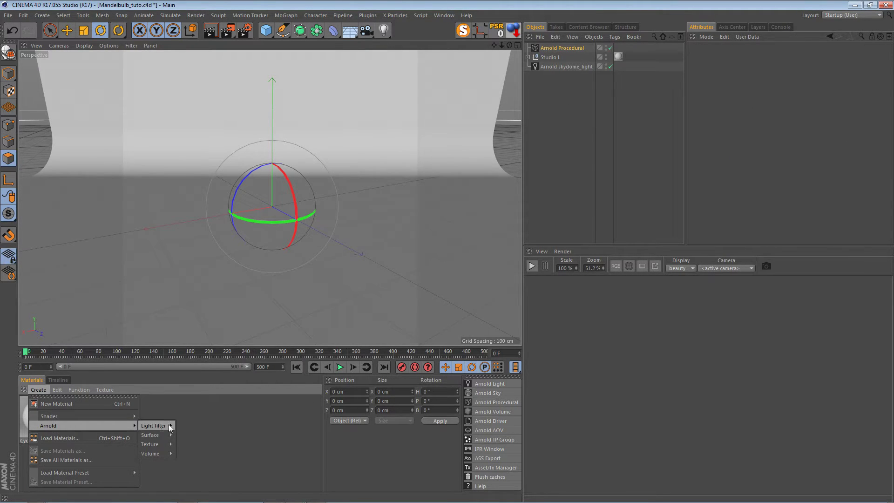
pyautogui.moveTo(158, 439)
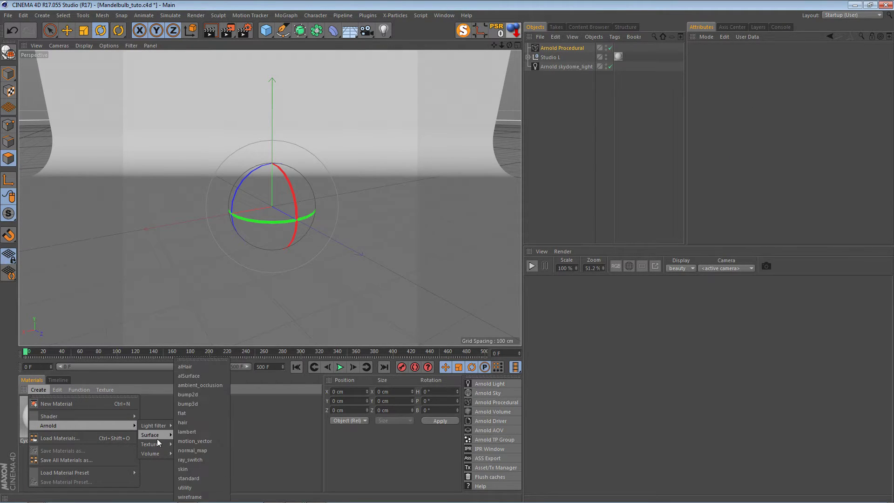
pyautogui.click(186, 478)
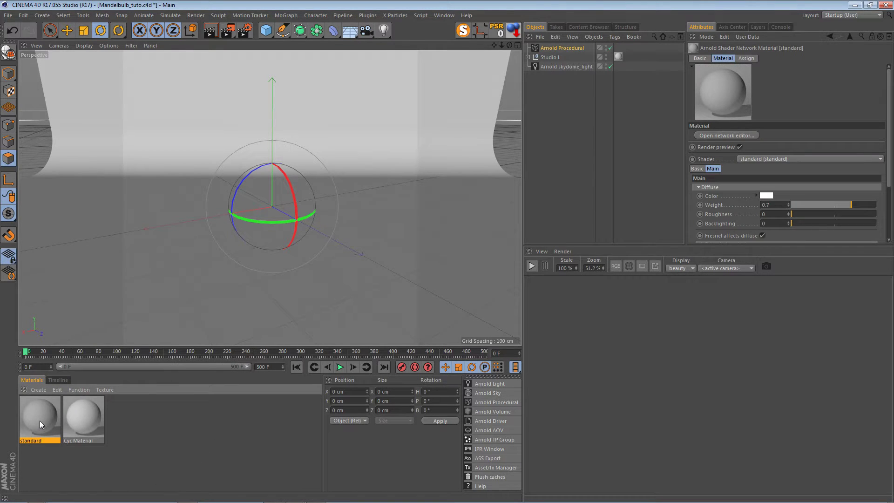
pyautogui.moveTo(574, 48); pyautogui.dragTo(573, 47)
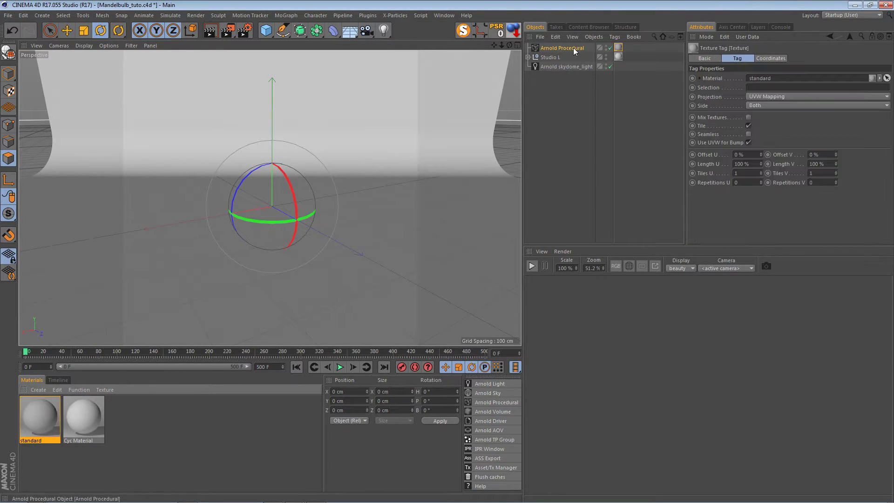
# Start the Arnold IPR render, test a render region near the image's centre, and return to full-frame rendering.
pyautogui.click(577, 67)
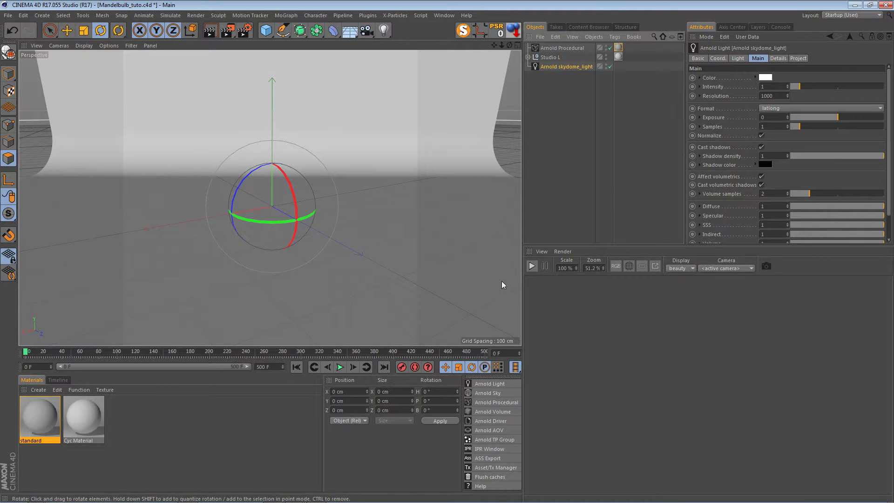
pyautogui.click(531, 269)
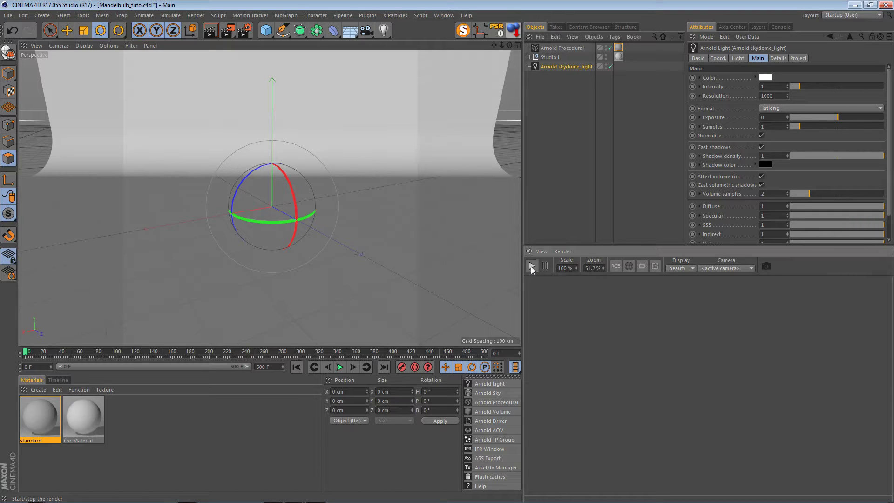
pyautogui.moveTo(647, 341); pyautogui.dragTo(716, 392)
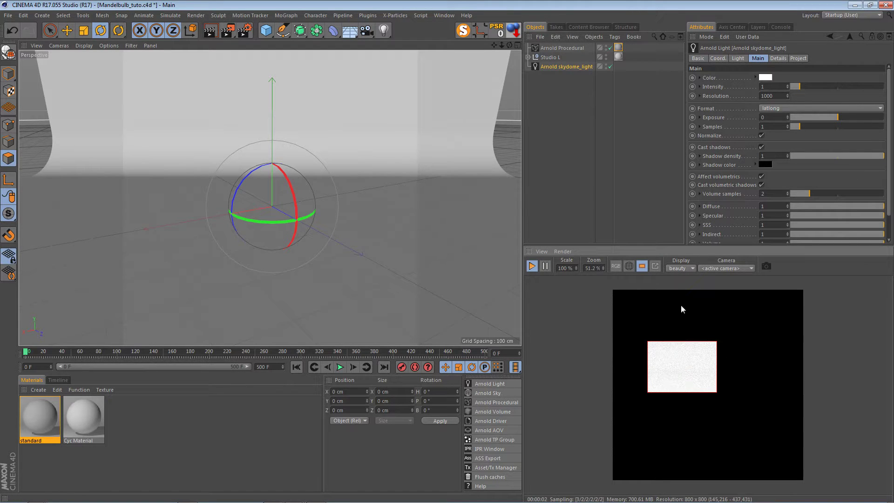
pyautogui.click(643, 267)
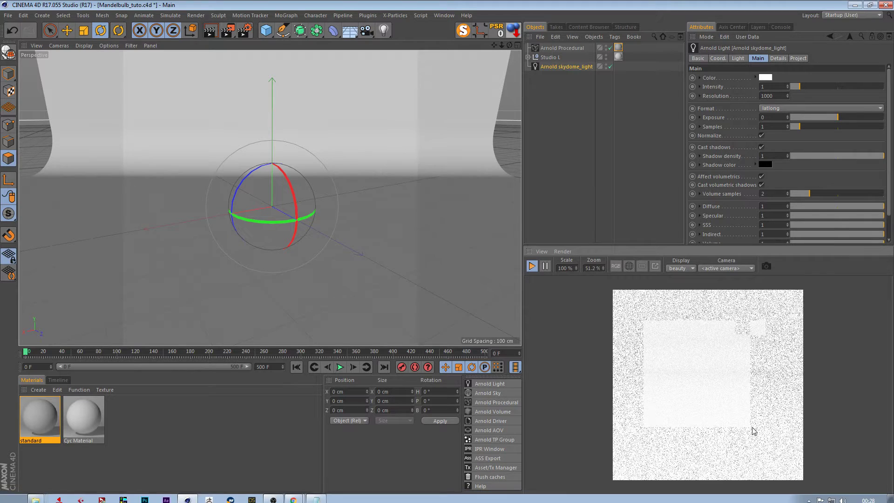
# Switch to Chrome and copy the address of Solid Angle's "How to Render a Mandelbulb" page.
pyautogui.moveTo(319, 486)
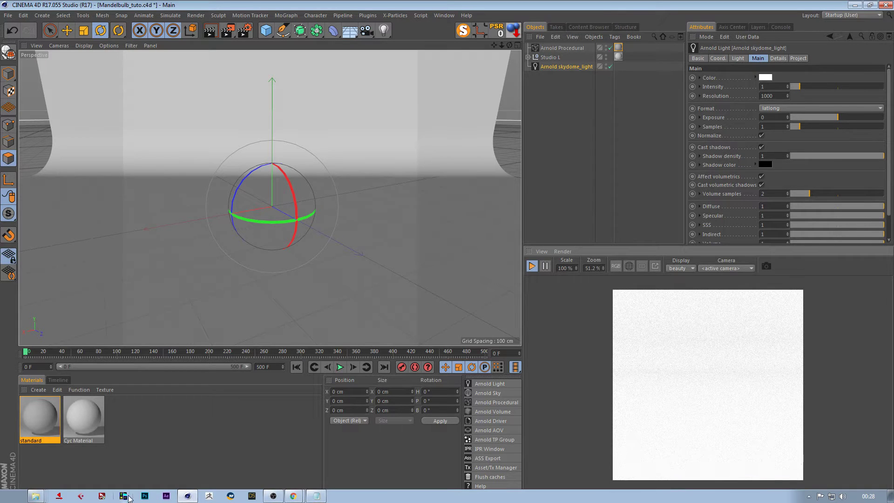
pyautogui.click(293, 496)
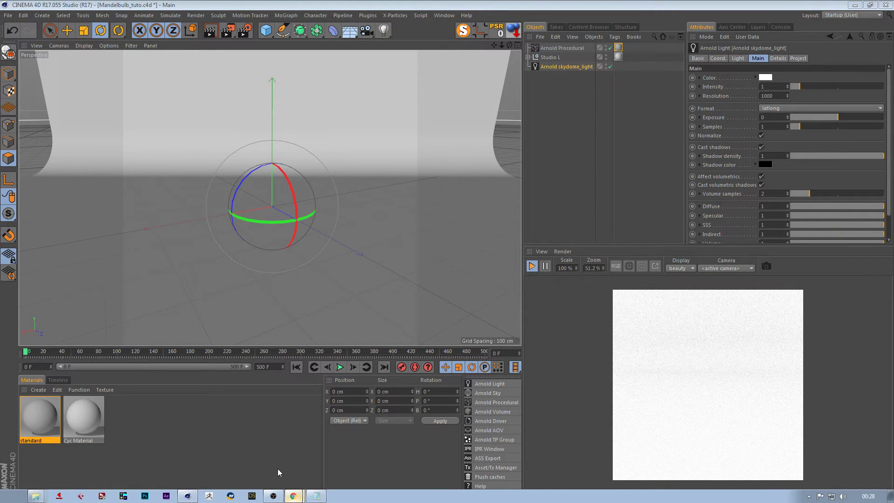
pyautogui.scroll(-4, 326, 229)
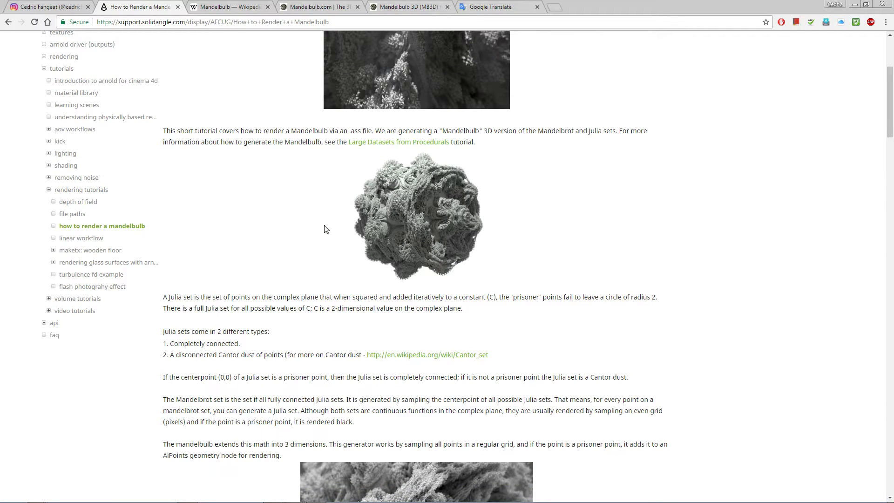
pyautogui.scroll(4, 326, 229)
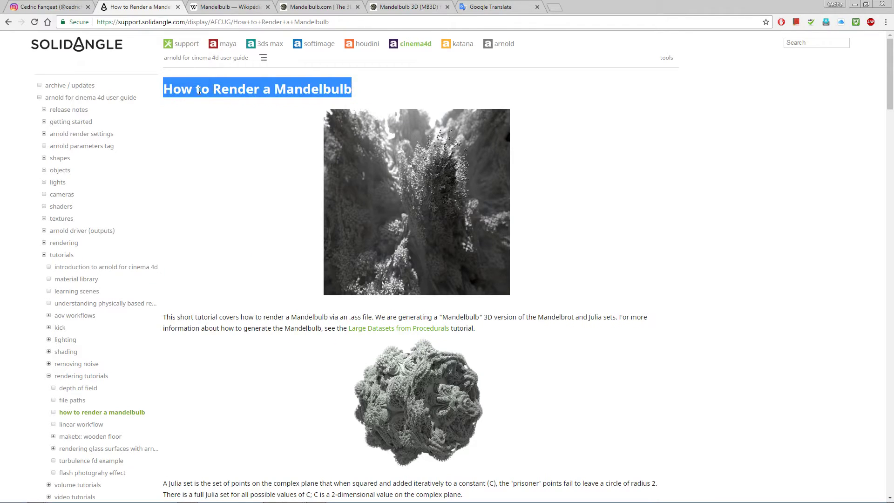
pyautogui.click(231, 109)
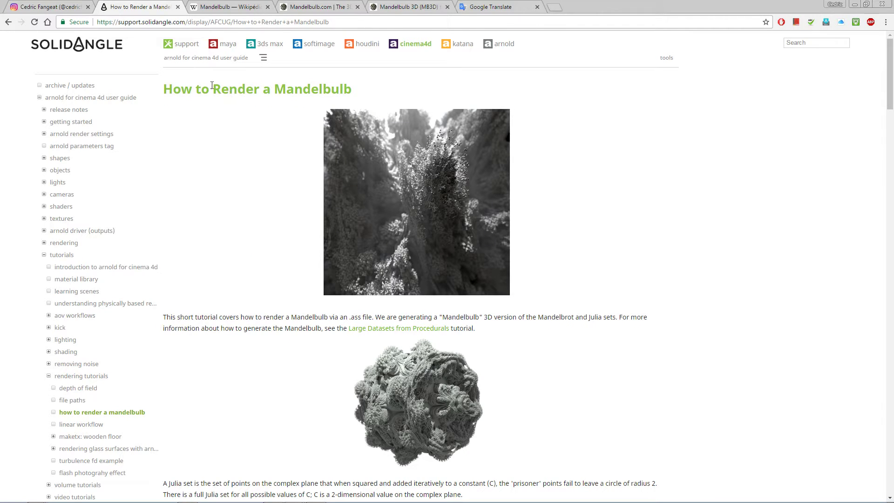
pyautogui.click(331, 23)
pyautogui.hotkey('ctrl', 'c')
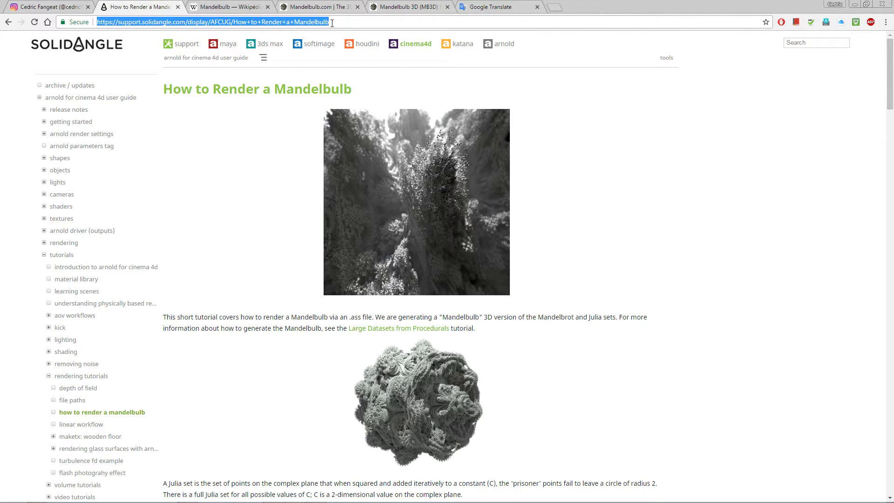
# Paste the tutorial's address into Google Translate and translate the page into French.
pyautogui.click(485, 7)
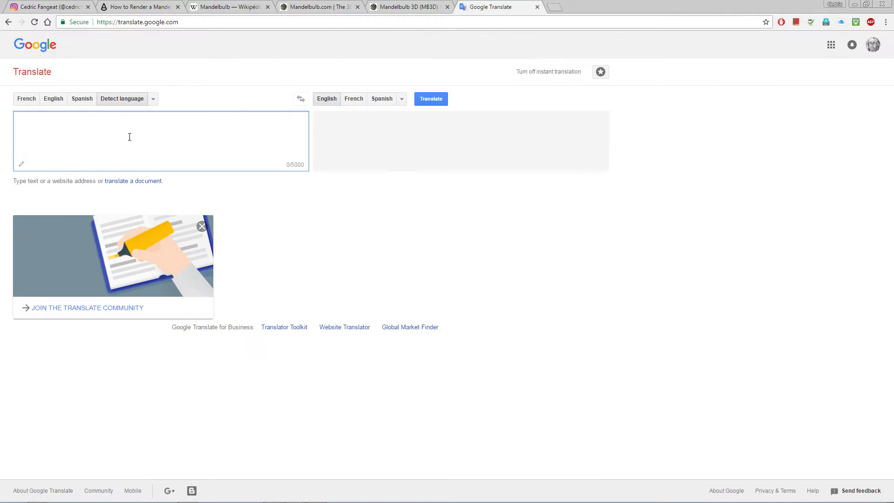
pyautogui.hotkey('ctrl', 'v')
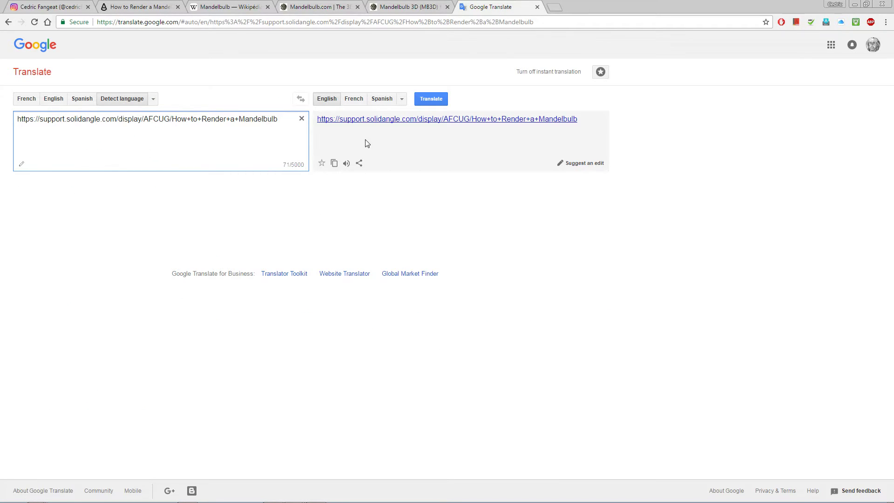
pyautogui.click(415, 122)
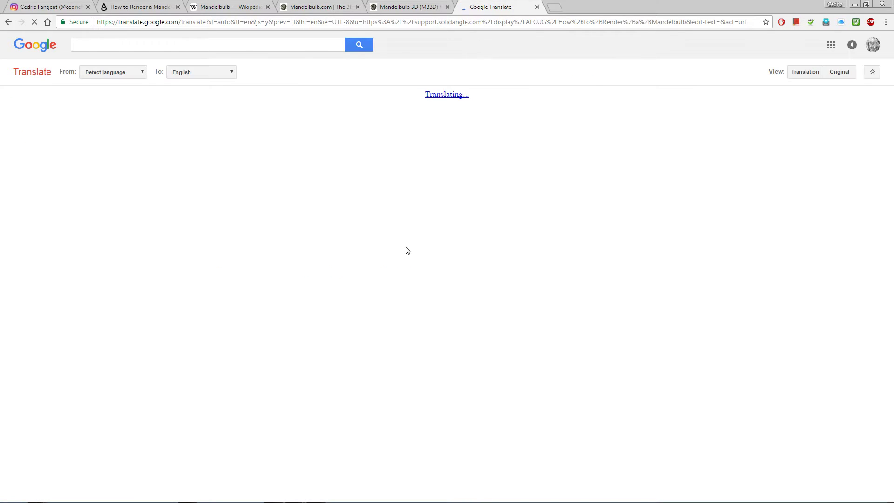
pyautogui.click(8, 23)
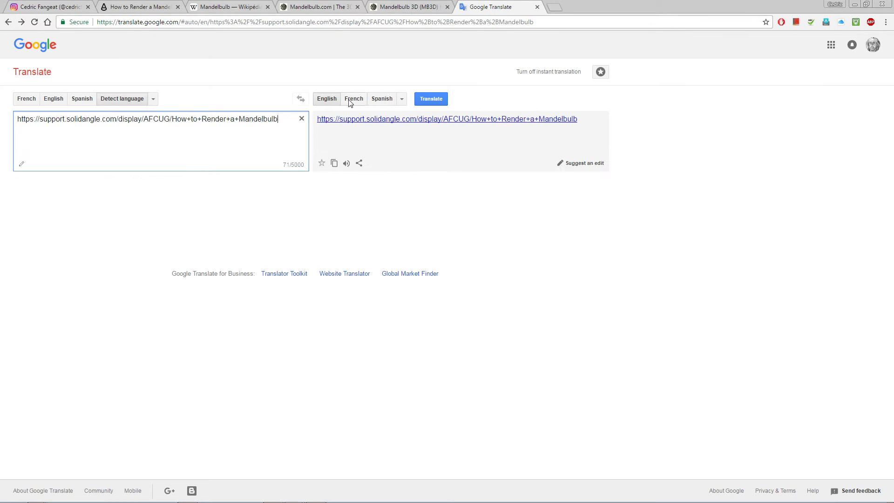
pyautogui.click(353, 99)
pyautogui.click(440, 102)
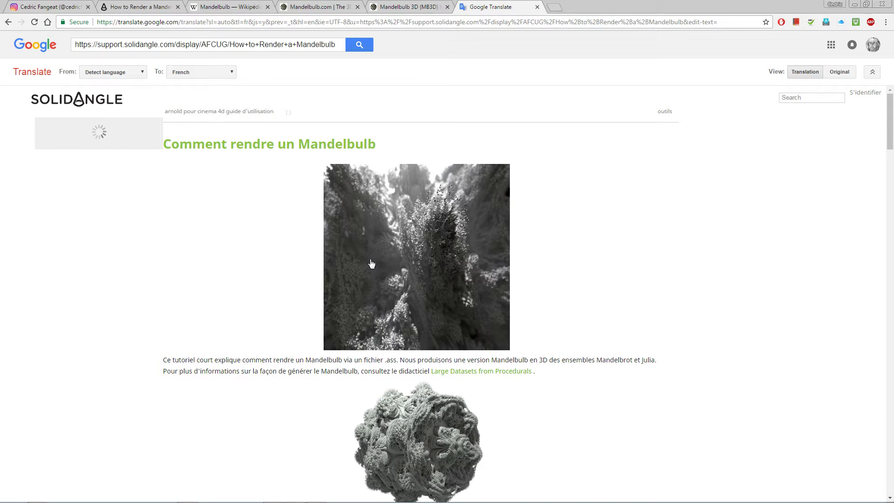
# Read through the French translation from the introduction to the required files and the .ass file listing.
pyautogui.scroll(-2, 372, 263)
pyautogui.scroll(-6, 376, 272)
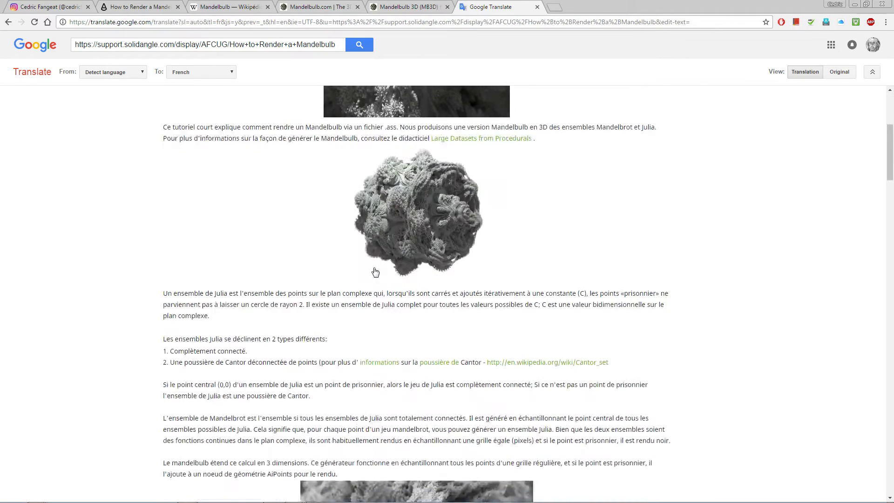
pyautogui.scroll(-7, 375, 272)
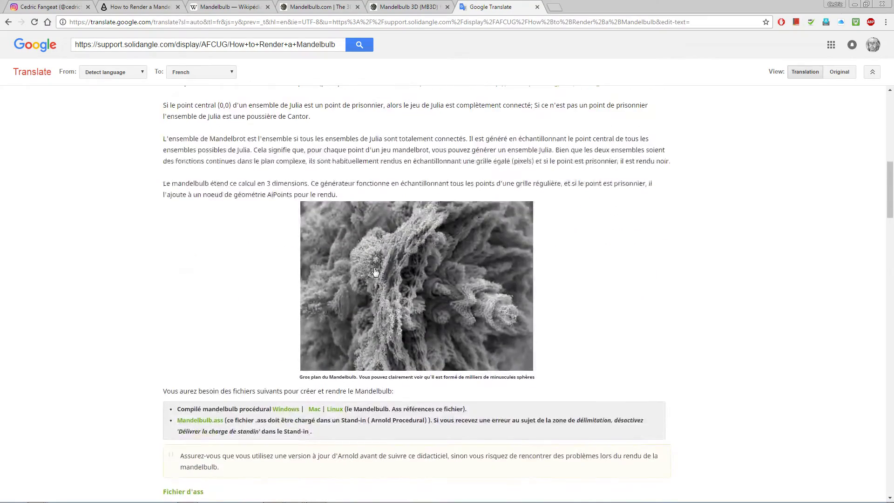
pyautogui.scroll(-4, 375, 268)
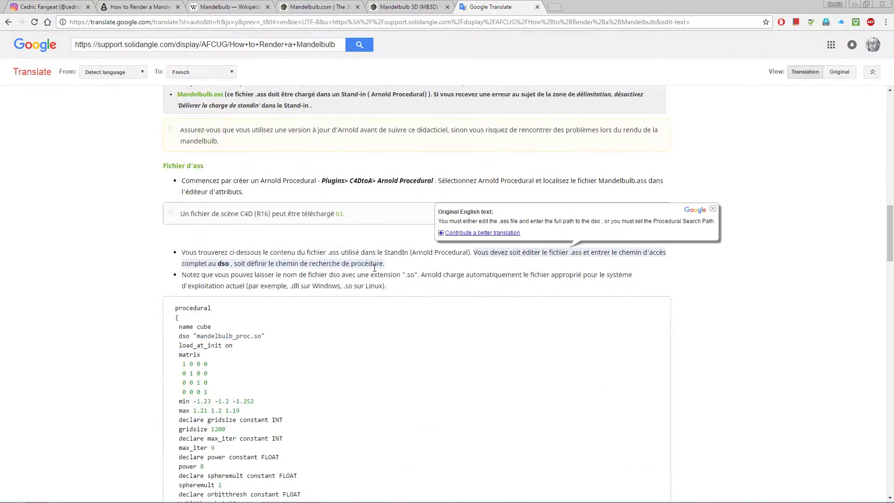
pyautogui.scroll(12, 374, 267)
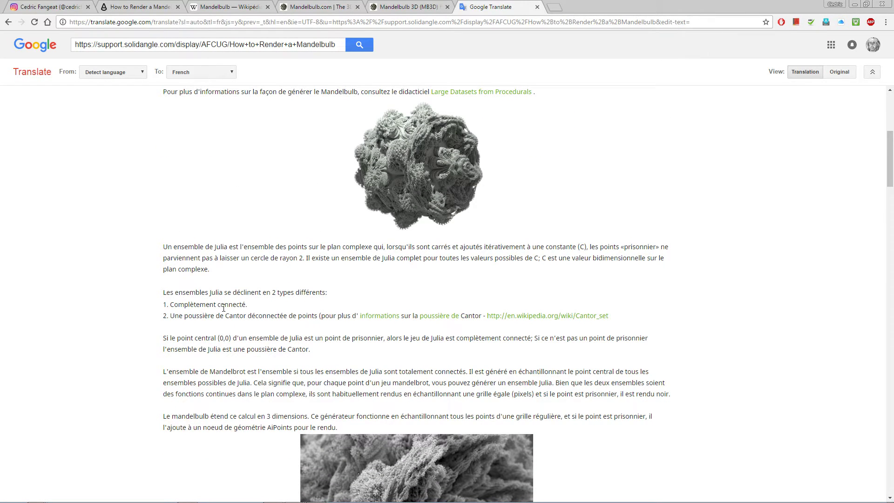
pyautogui.scroll(-2, 223, 308)
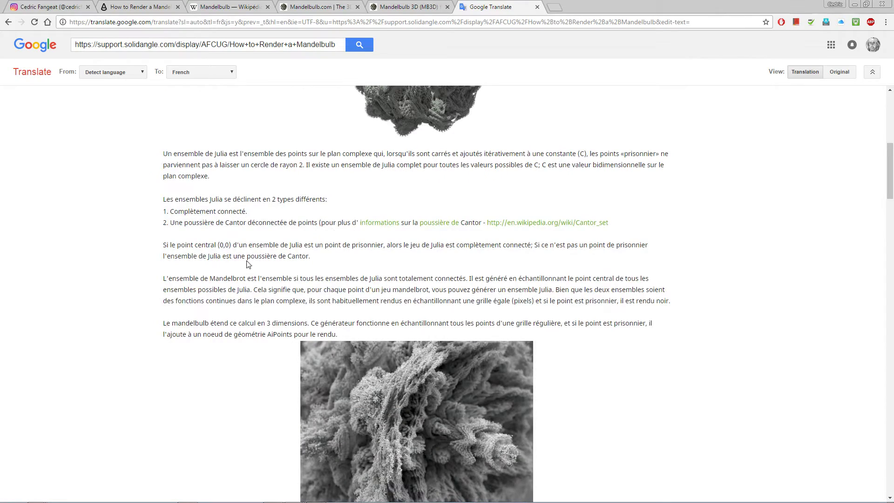
pyautogui.scroll(-3, 252, 284)
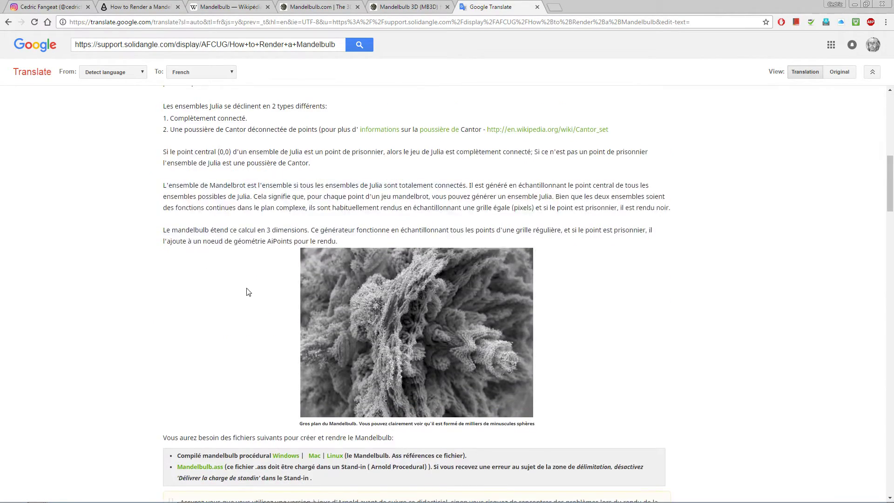
pyautogui.scroll(-4, 249, 292)
pyautogui.scroll(-8, 249, 292)
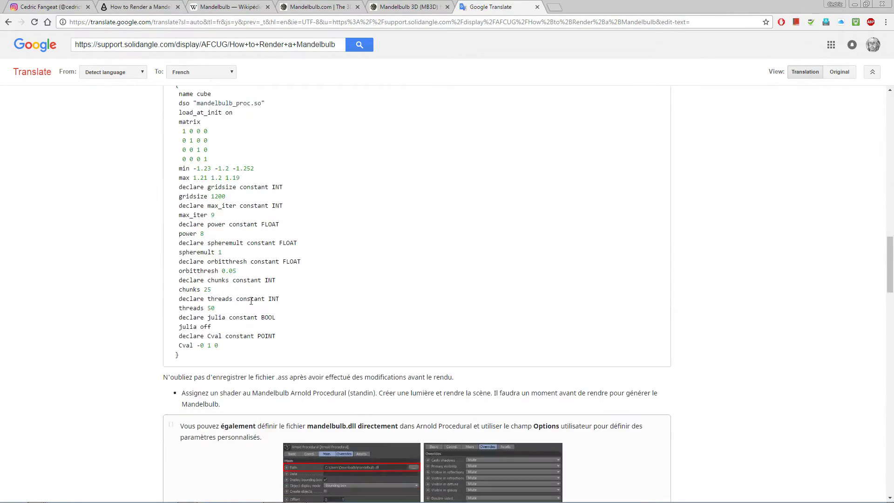
# Examine the parameters in the .ass listing and the notes above it on the dso path and file extension.
pyautogui.moveTo(214, 355); pyautogui.dragTo(190, 122)
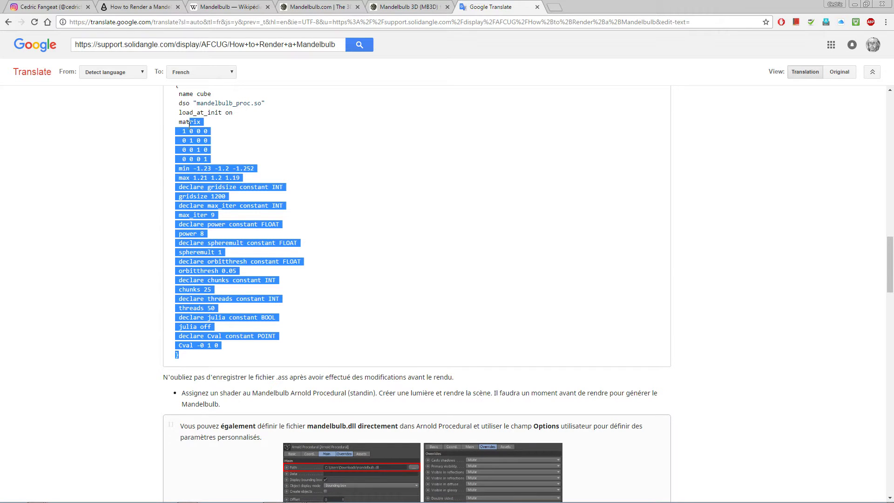
pyautogui.scroll(1, 191, 122)
pyautogui.scroll(2, 292, 240)
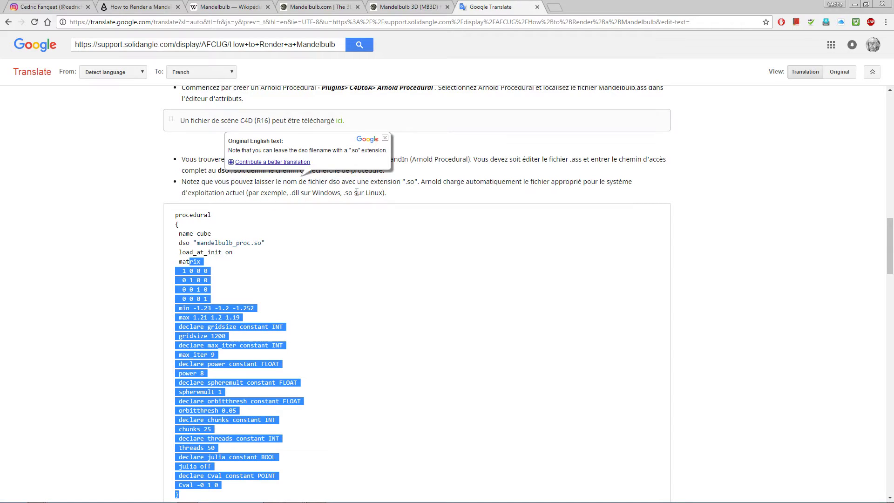
pyautogui.scroll(1, 356, 193)
pyautogui.moveTo(293, 242)
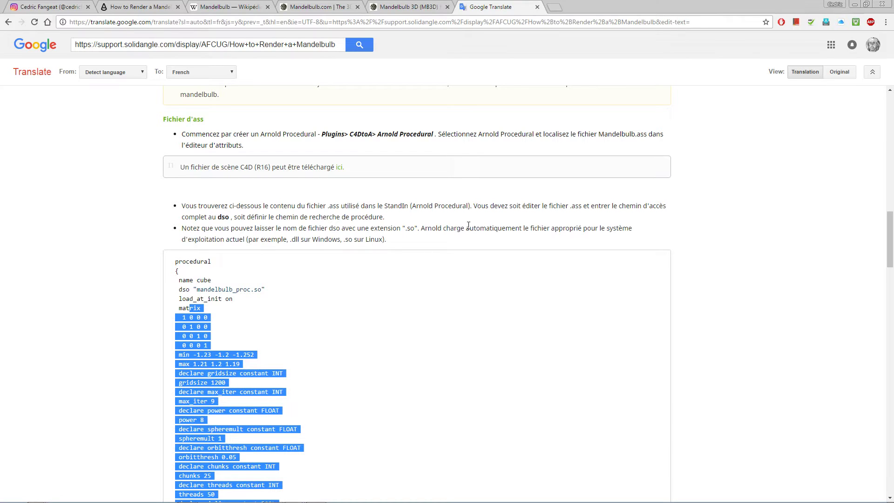
pyautogui.click(580, 206)
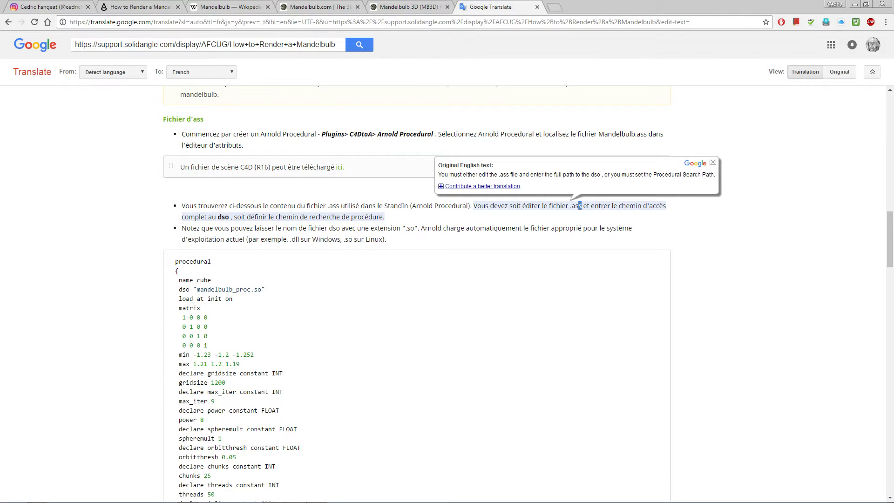
# Switch back to Cinema 4D and show the Arnold Procedural object's main settings.
pyautogui.hotkey('alt', 'Tab')
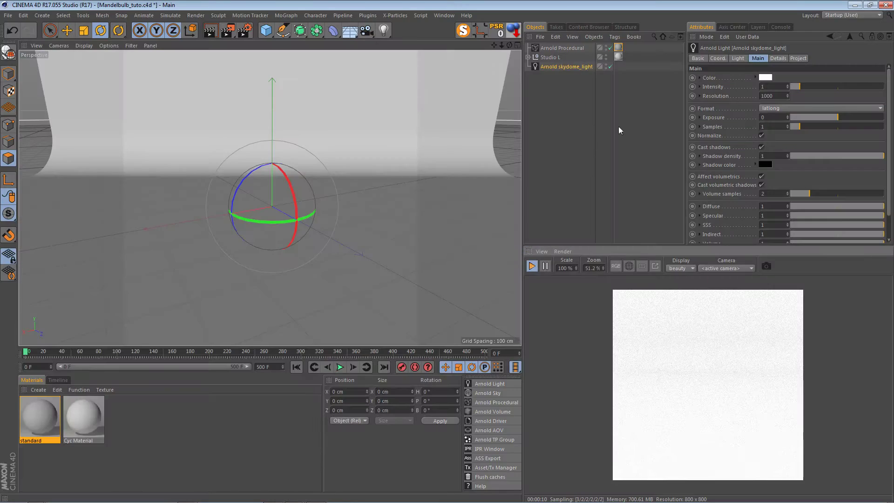
pyautogui.click(737, 59)
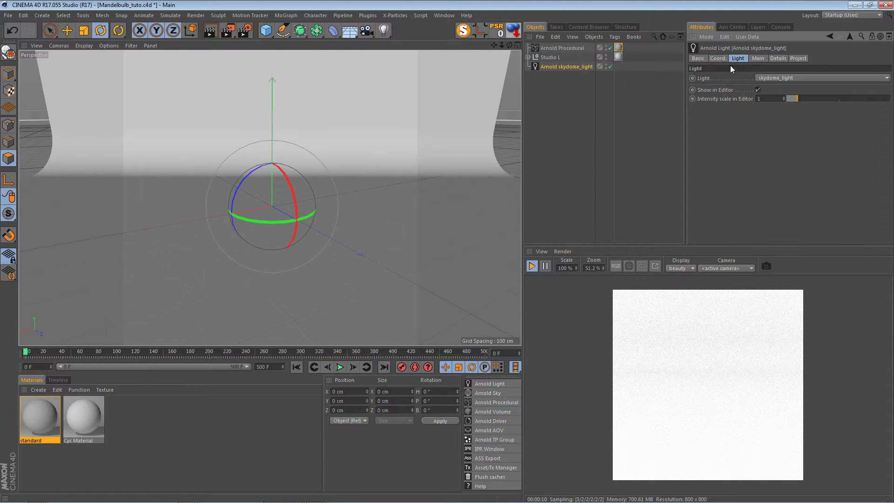
pyautogui.click(718, 59)
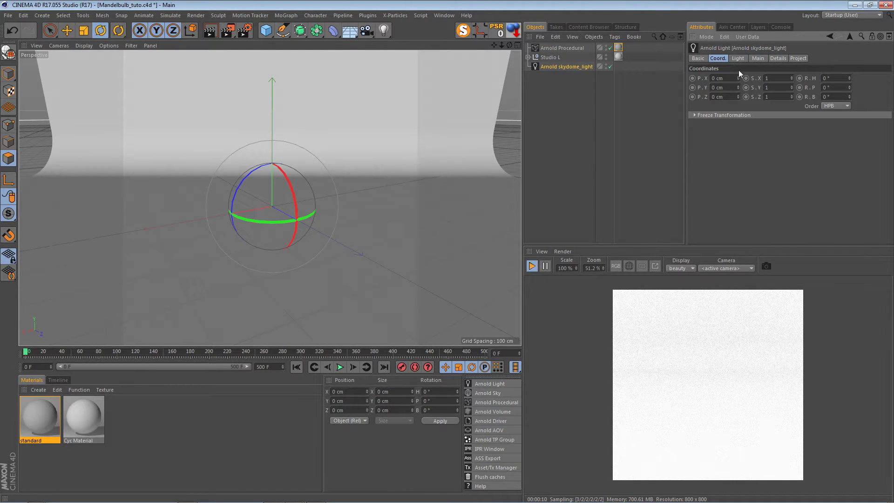
pyautogui.click(573, 48)
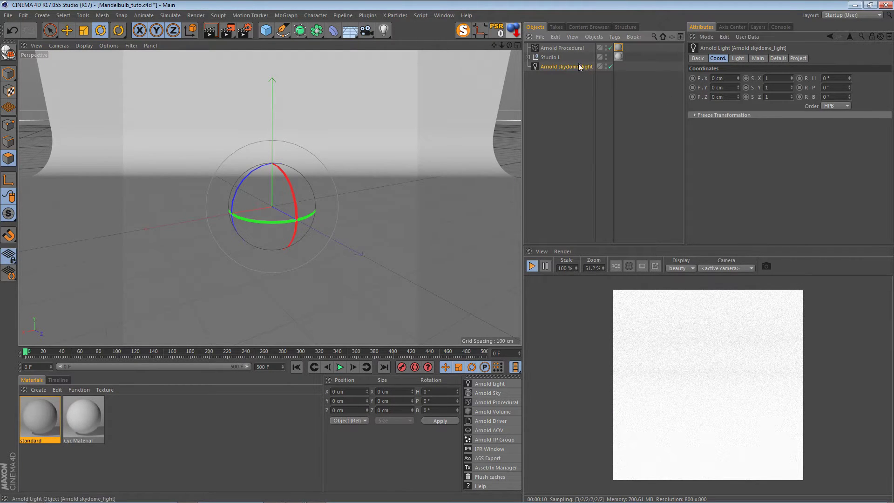
pyautogui.click(754, 58)
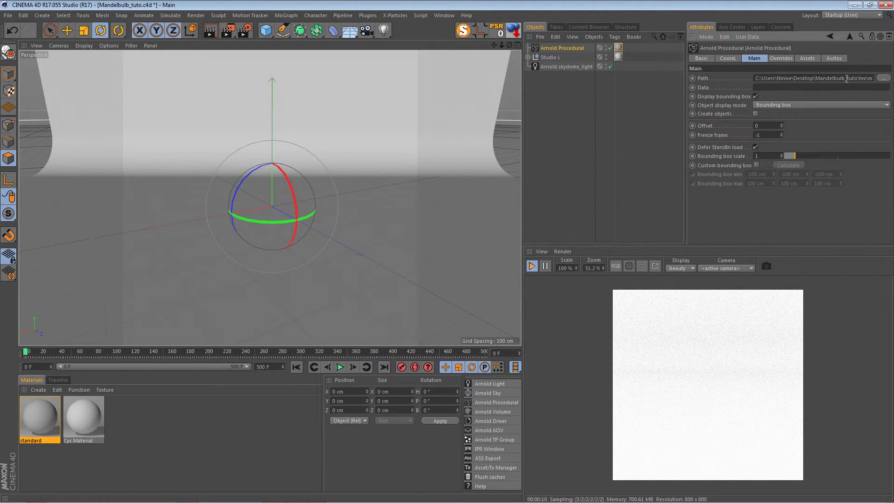
# Check the end of the procedural's file path and read the translated tutorial from the .ass listing to the grid size section.
pyautogui.moveTo(847, 79); pyautogui.dragTo(873, 78)
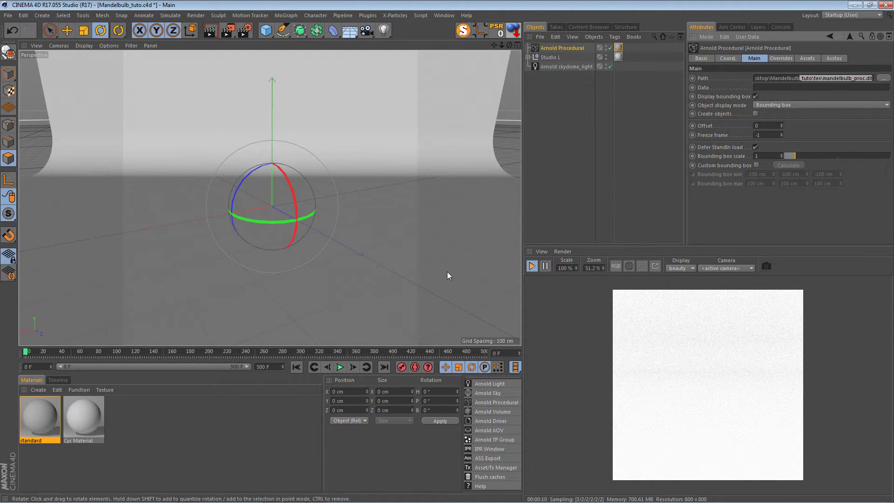
pyautogui.hotkey('alt', 'Tab')
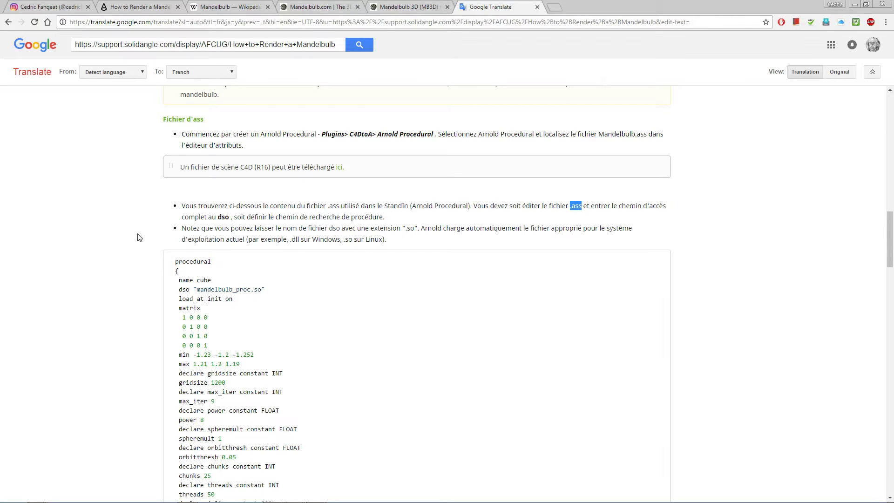
pyautogui.scroll(-3, 236, 224)
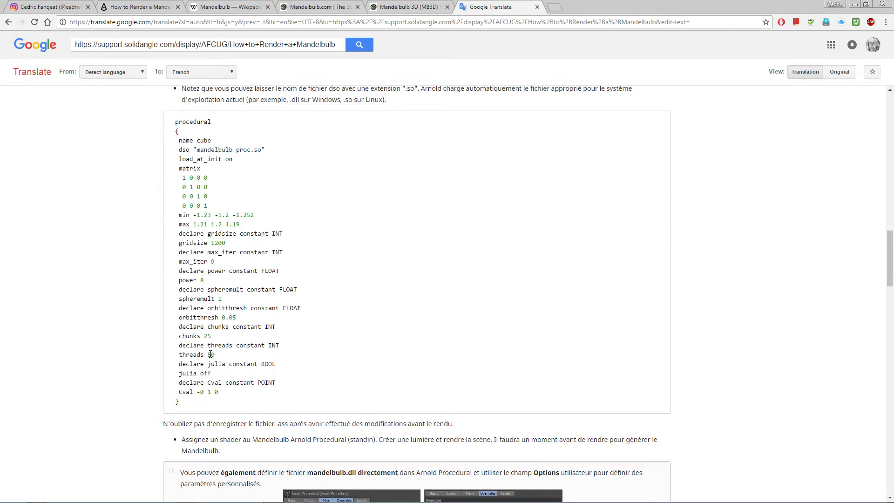
pyautogui.scroll(-3, 211, 354)
pyautogui.scroll(-4, 210, 345)
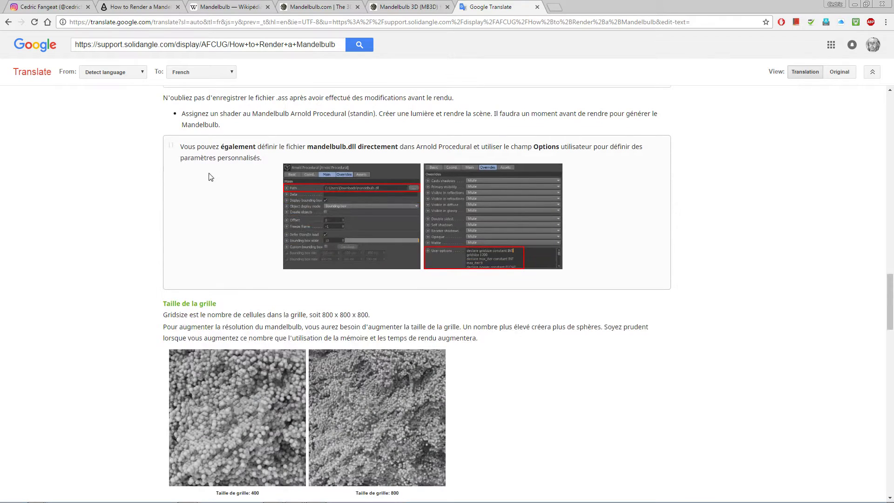
pyautogui.scroll(-2, 200, 231)
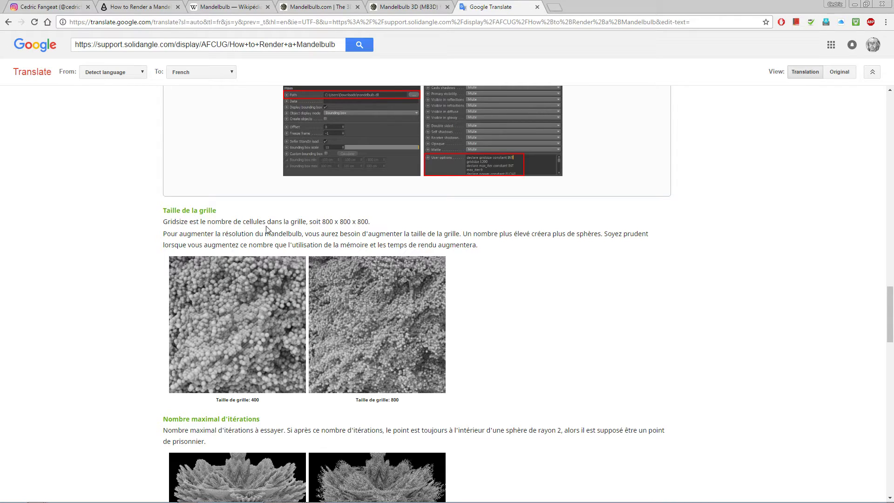
pyautogui.moveTo(323, 219)
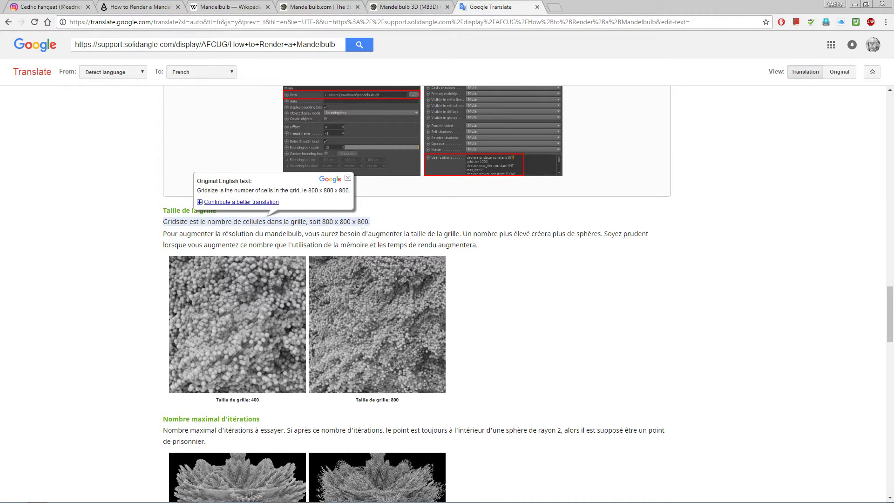
# Switch to Cinema 4D, show the Arnold Procedural's override settings with its user options, and start the IPR render.
pyautogui.hotkey('alt', 'Tab')
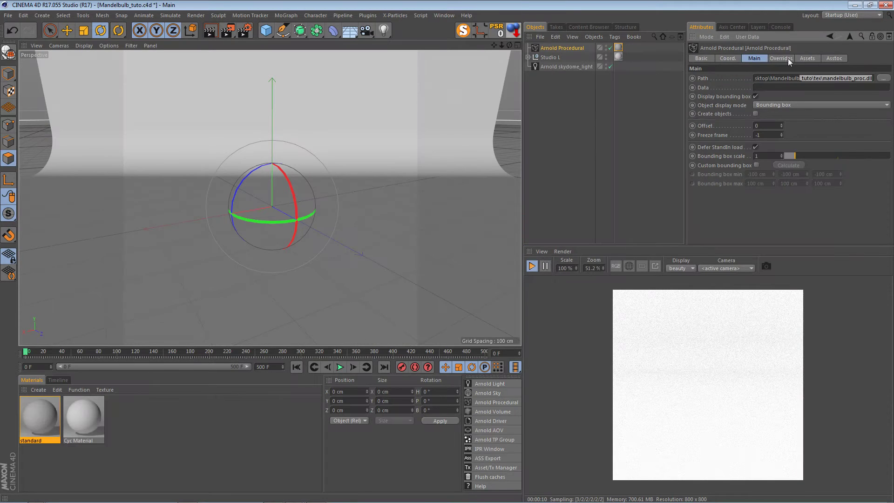
pyautogui.click(788, 58)
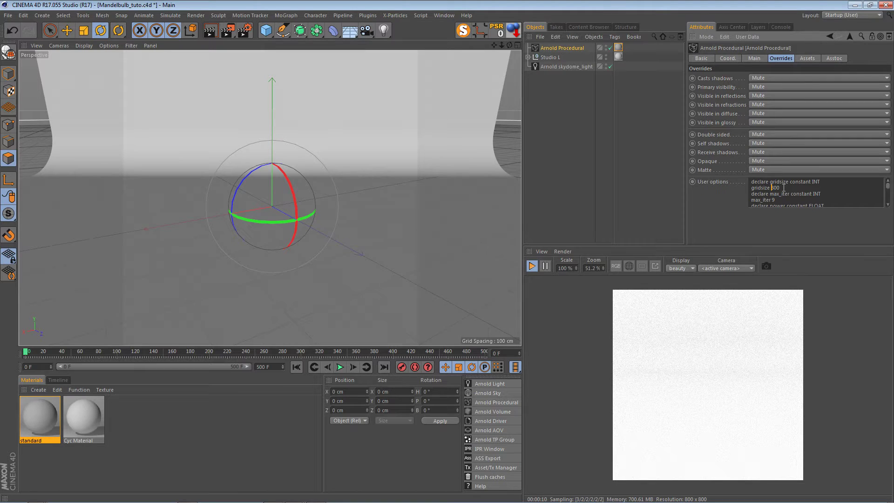
pyautogui.click(533, 266)
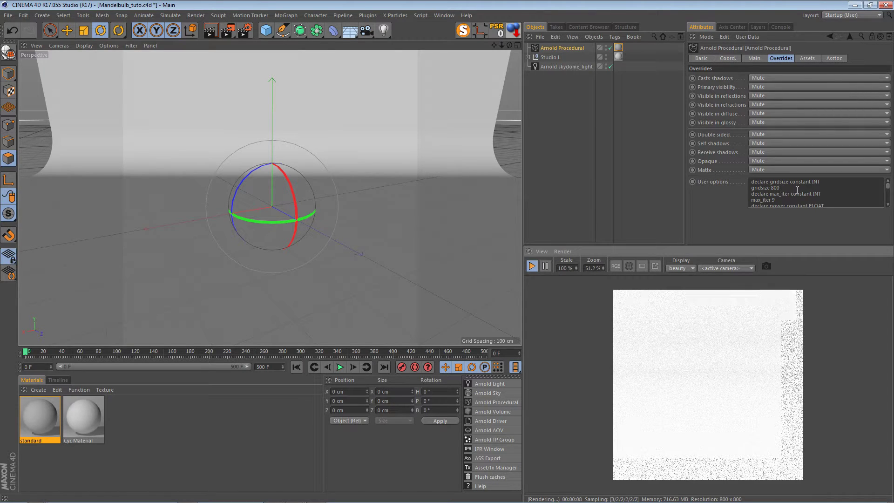
# Return to the translated tutorial and study its parameter explanations and comparison images from grid size through Julia and Cval.
pyautogui.hotkey('alt', 'Tab')
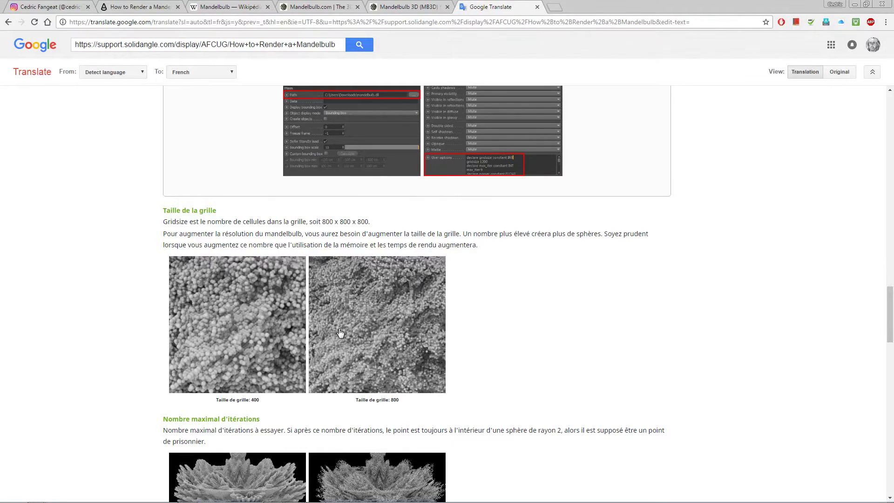
pyautogui.scroll(-3, 339, 334)
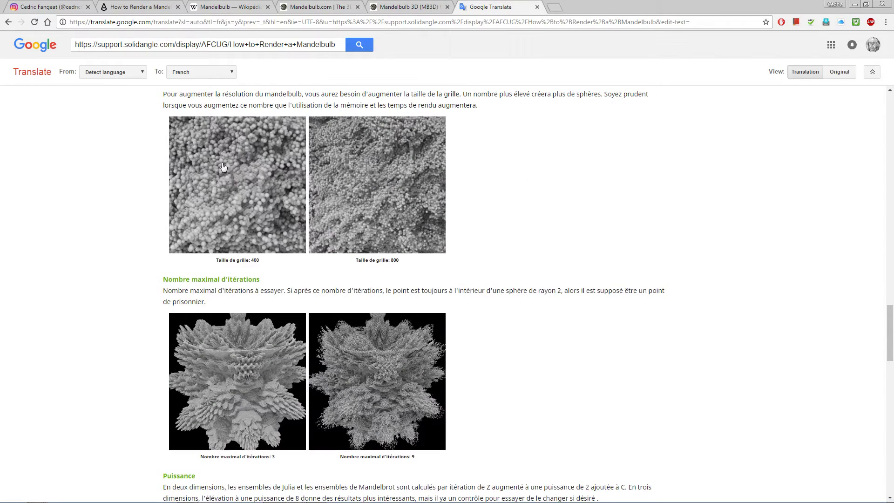
pyautogui.scroll(-2, 222, 320)
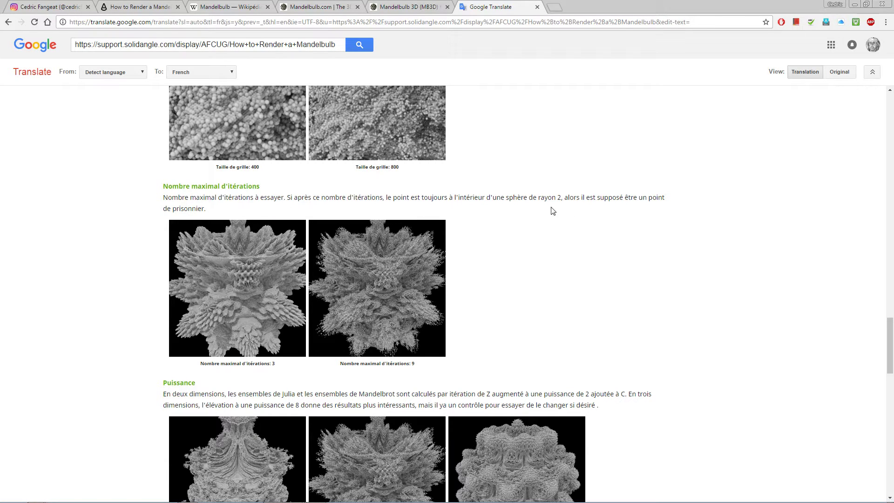
pyautogui.scroll(-2, 304, 326)
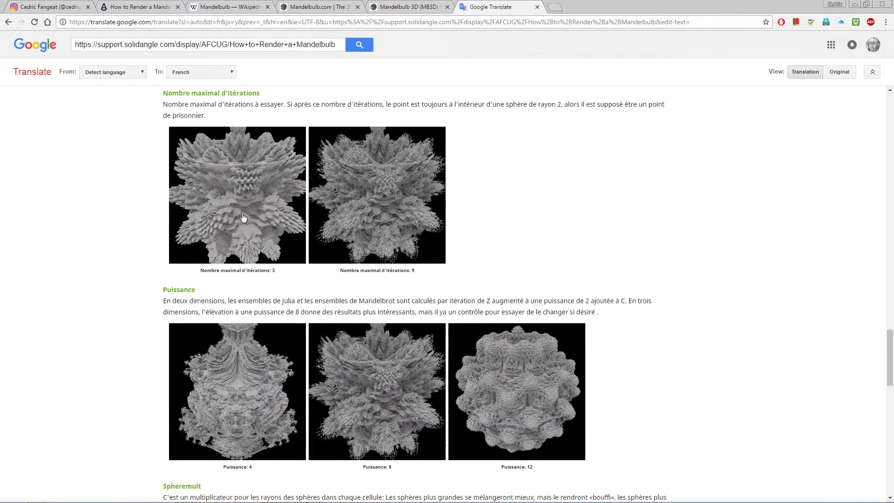
pyautogui.scroll(-2, 259, 355)
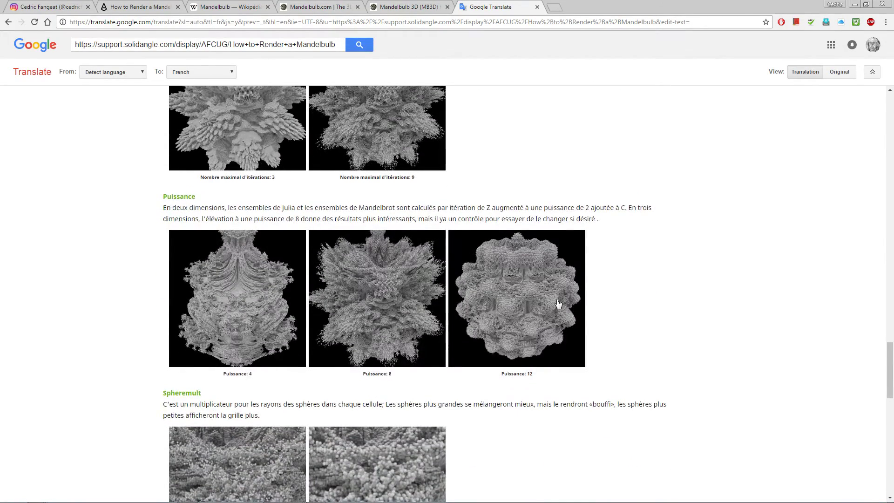
pyautogui.scroll(-4, 396, 332)
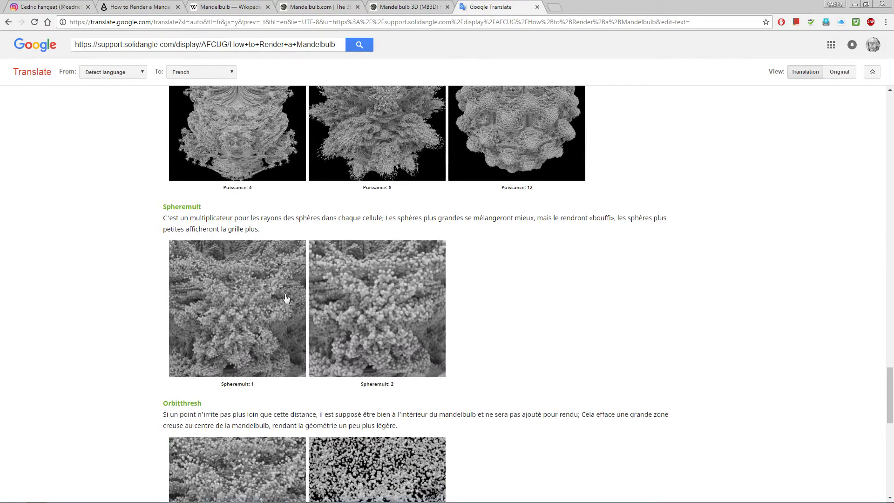
pyautogui.scroll(-3, 247, 334)
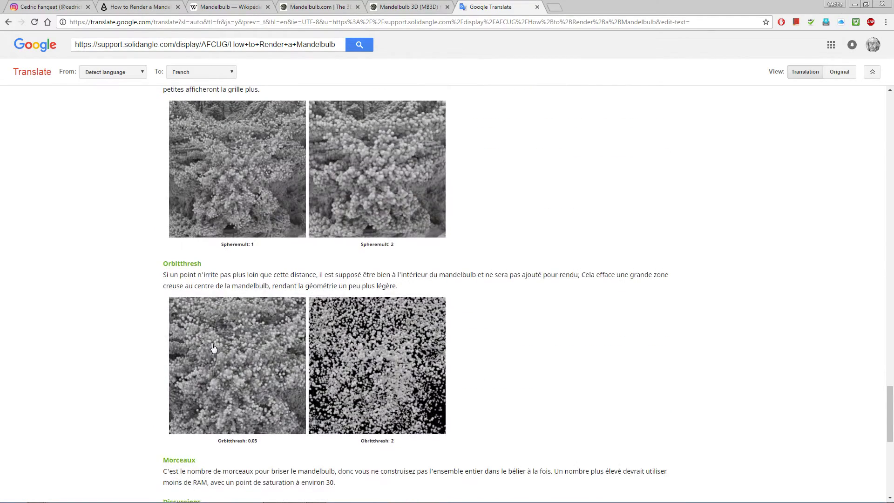
pyautogui.scroll(-1, 213, 348)
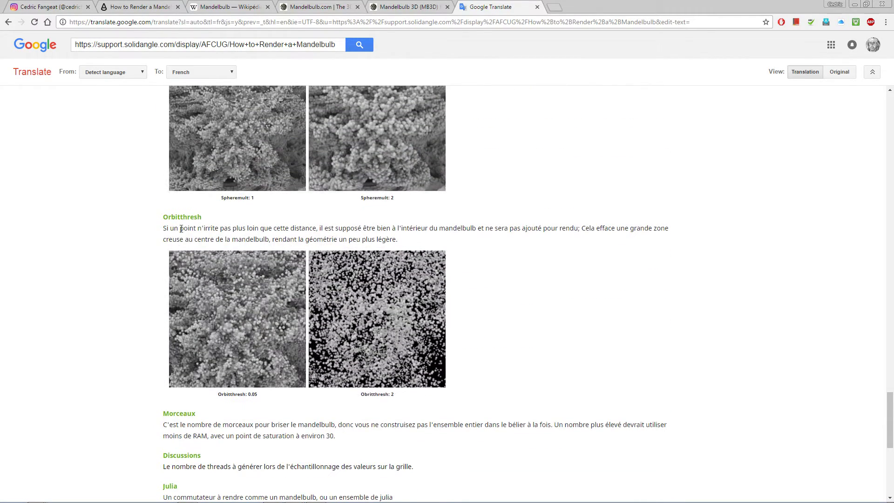
pyautogui.scroll(-3, 193, 324)
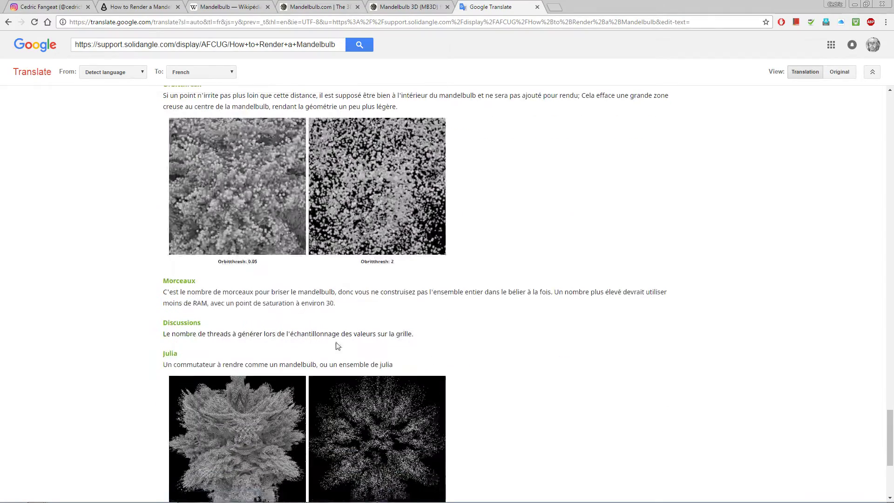
pyautogui.scroll(-4, 231, 338)
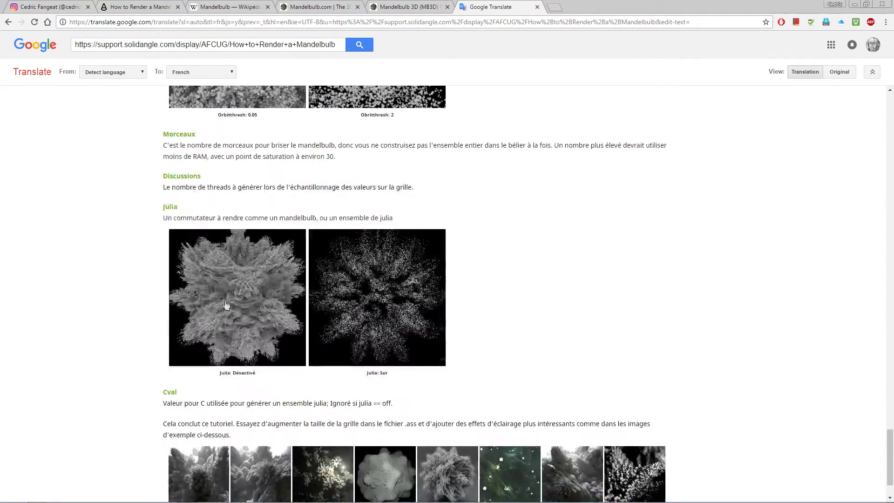
pyautogui.scroll(7, 222, 299)
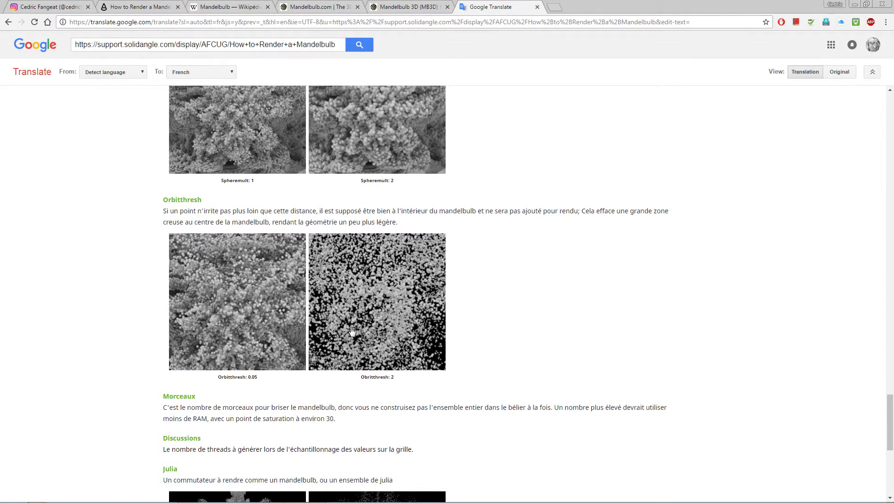
pyautogui.scroll(5, 363, 337)
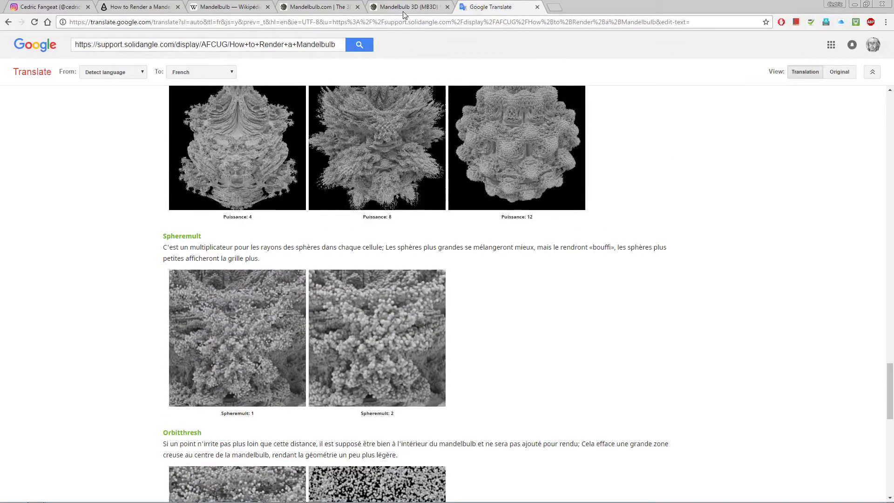
pyautogui.scroll(2, 337, 266)
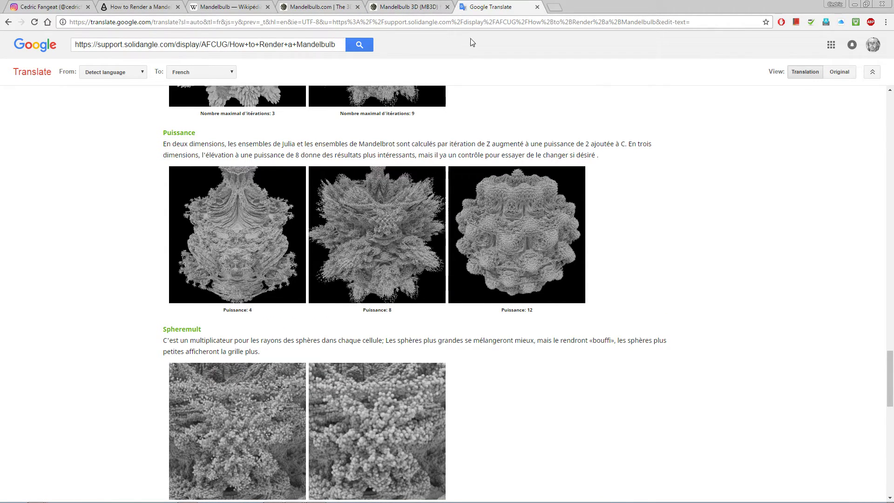
# Open the Cantor set Wikipedia link from the original English tutorial in a new tab and switch to it.
pyautogui.click(144, 7)
pyautogui.scroll(-7, 302, 190)
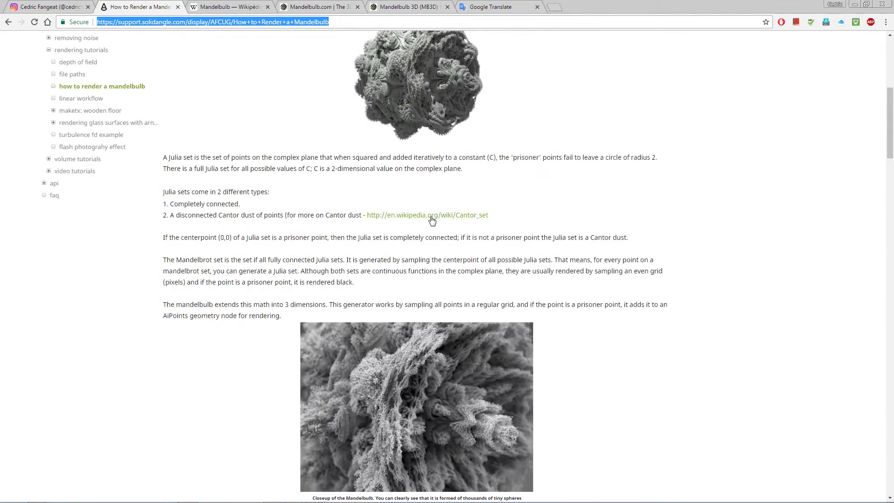
pyautogui.rightClick(424, 217)
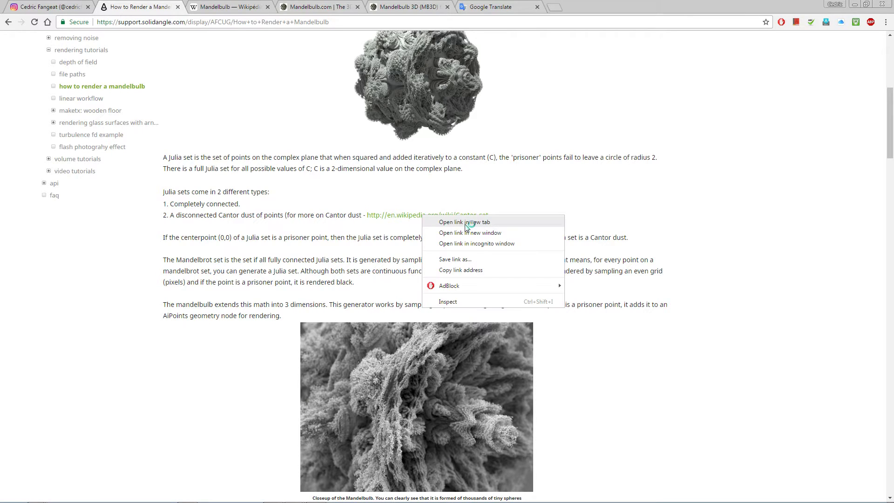
pyautogui.click(471, 223)
pyautogui.click(228, 7)
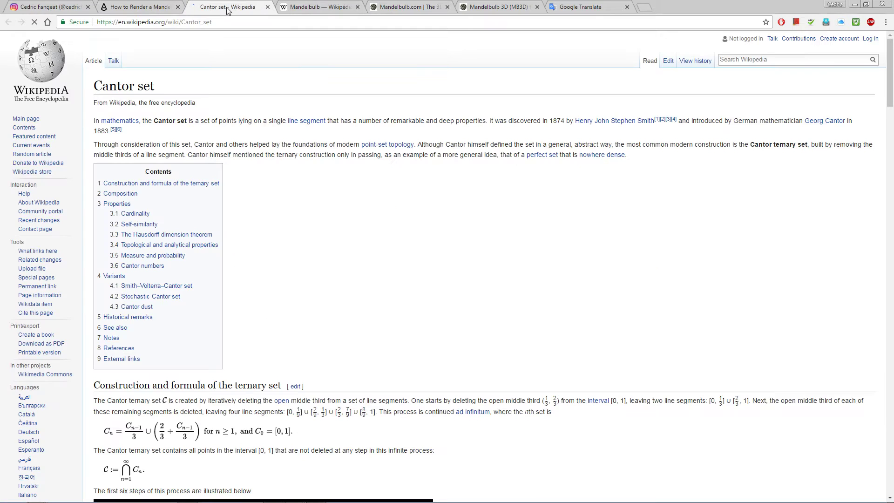
# Skim the Cantor set article down past the Cantor dust illustrations and return to its beginning.
pyautogui.scroll(-3, 292, 254)
pyautogui.scroll(-2, 294, 252)
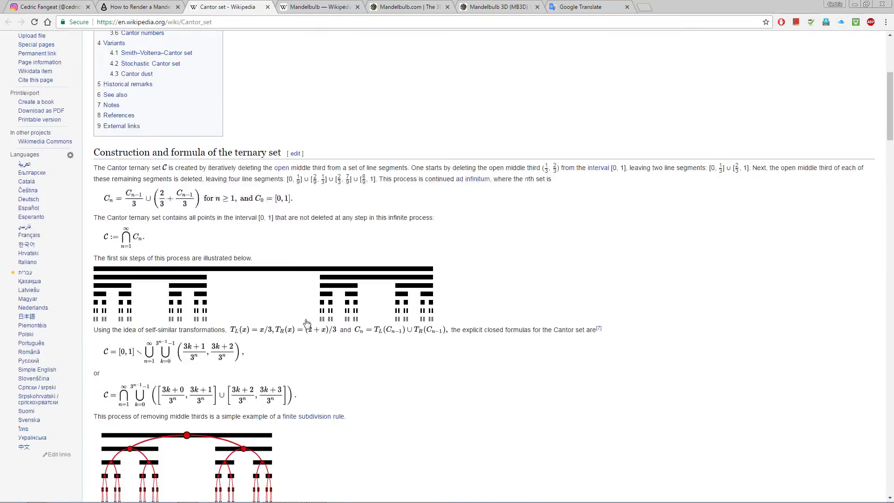
pyautogui.scroll(-2, 307, 323)
pyautogui.scroll(-17, 308, 323)
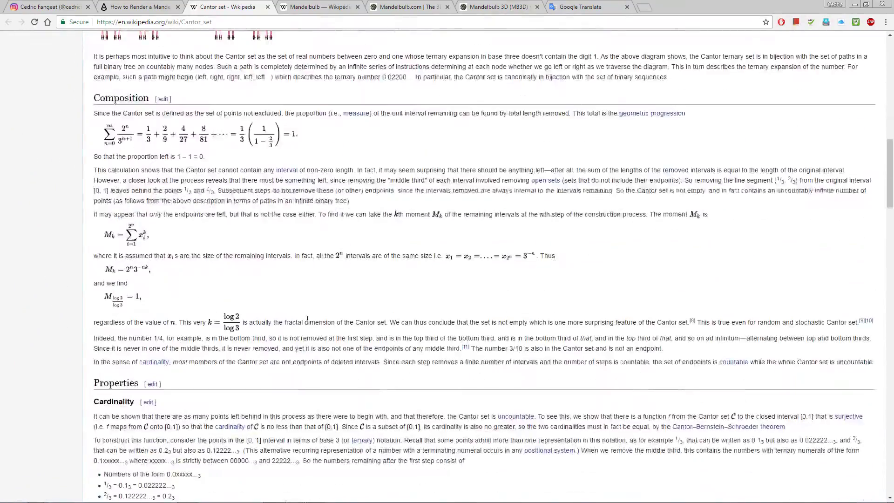
pyautogui.scroll(-4, 307, 323)
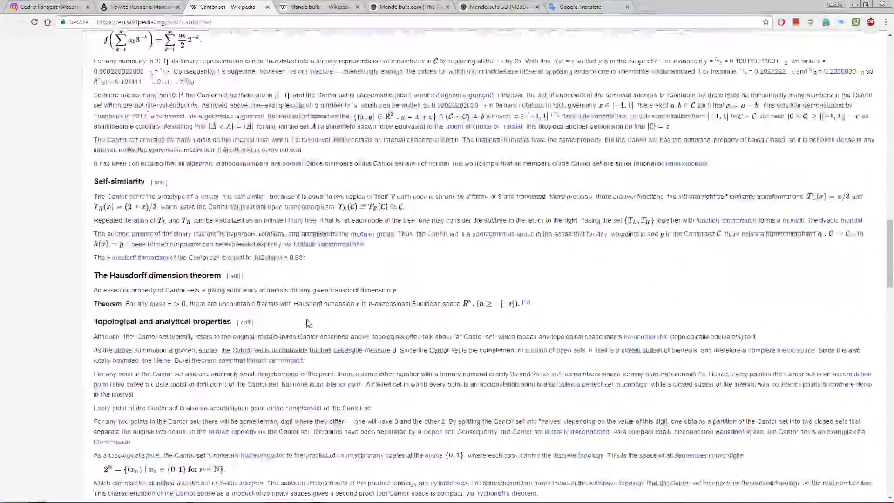
pyautogui.scroll(-13, 307, 323)
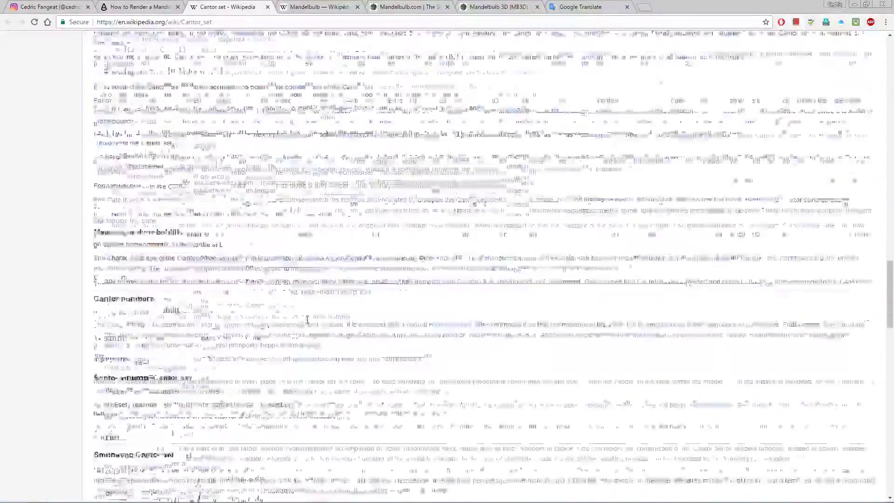
pyautogui.scroll(-6, 307, 323)
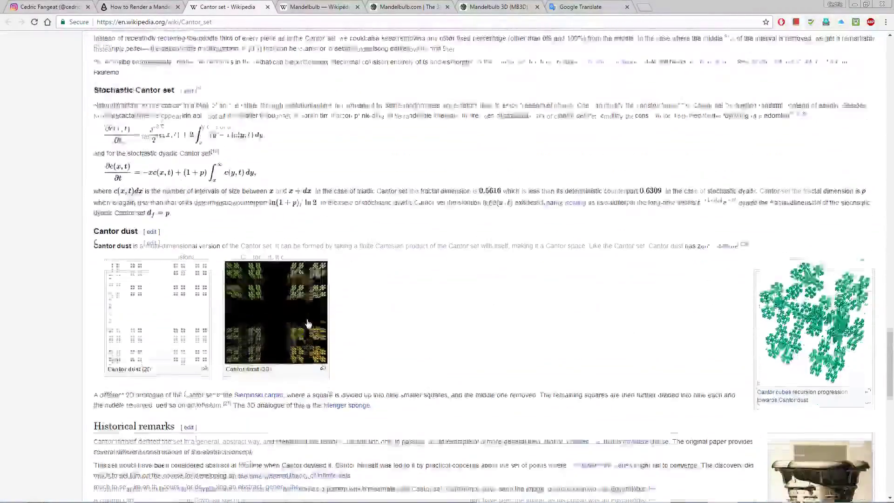
pyautogui.scroll(-3, 307, 320)
pyautogui.scroll(15, 308, 319)
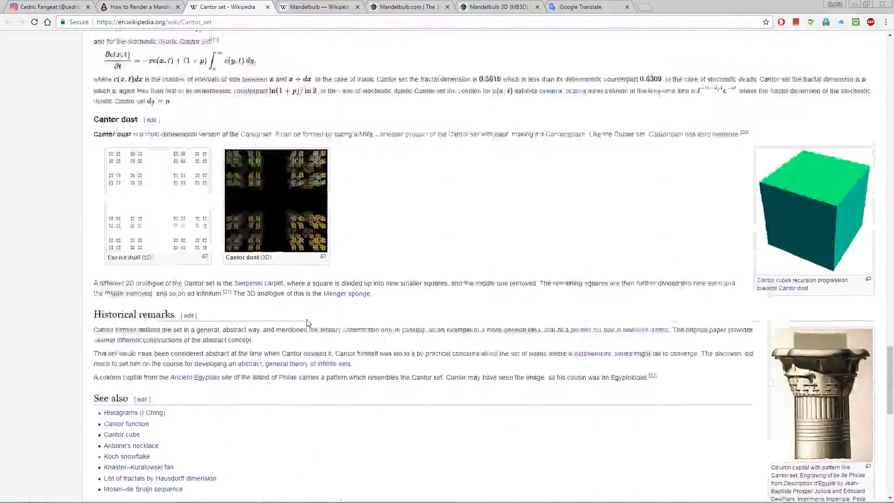
pyautogui.scroll(20, 307, 319)
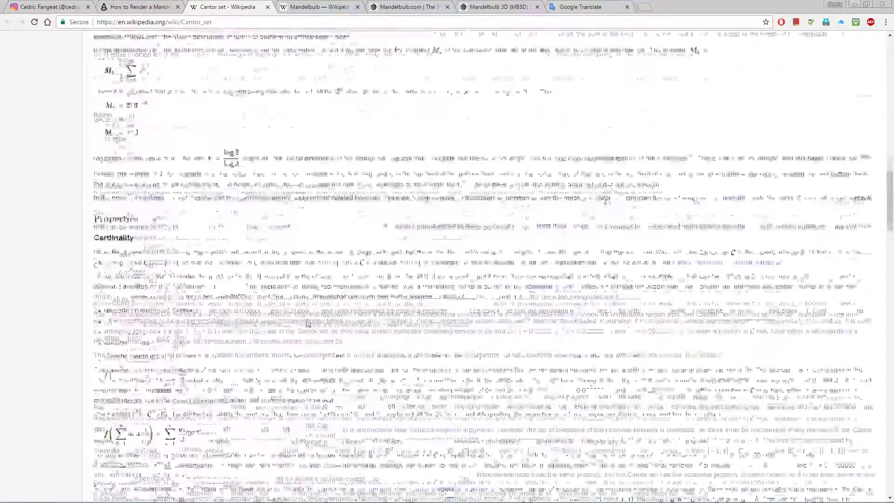
pyautogui.scroll(8, 307, 319)
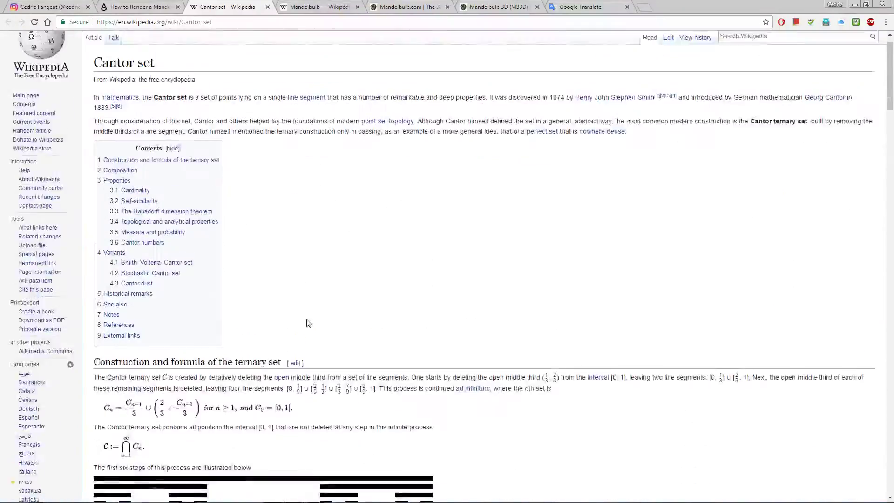
# Look over the French Wikipedia article on the Mandelbulb and the Mandelbulb.com home page.
pyautogui.click(318, 6)
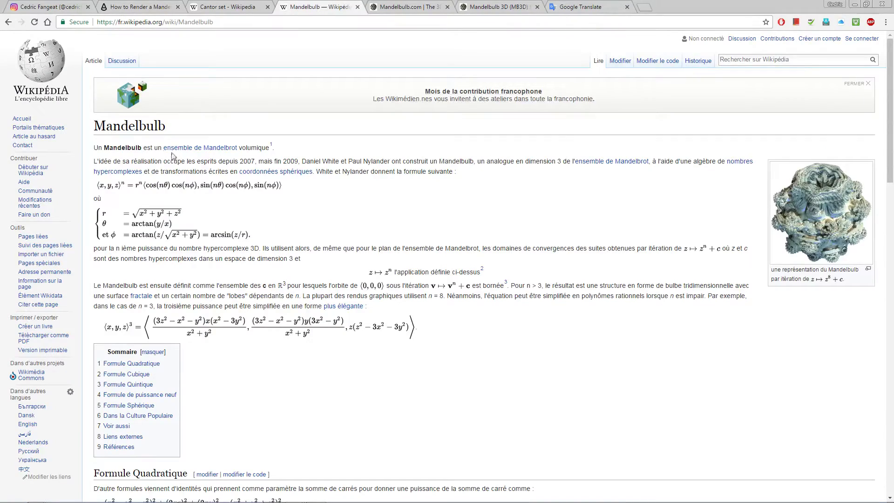
pyautogui.scroll(-3, 264, 247)
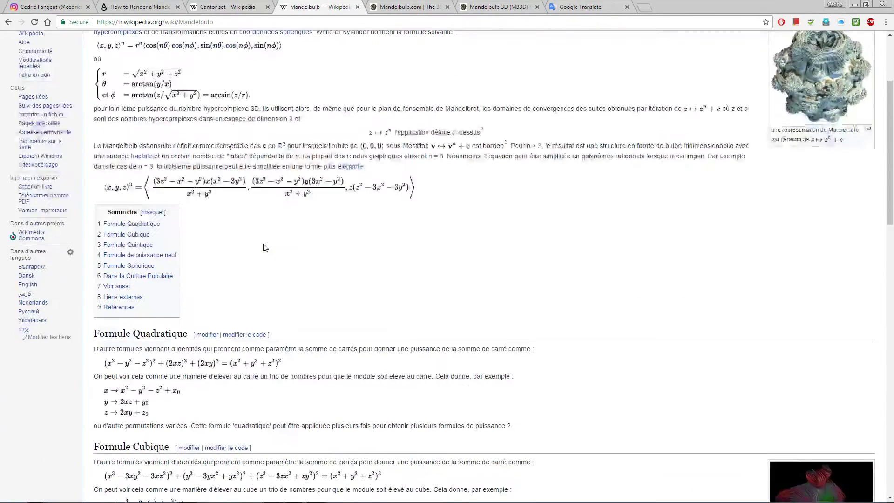
pyautogui.scroll(-2, 241, 236)
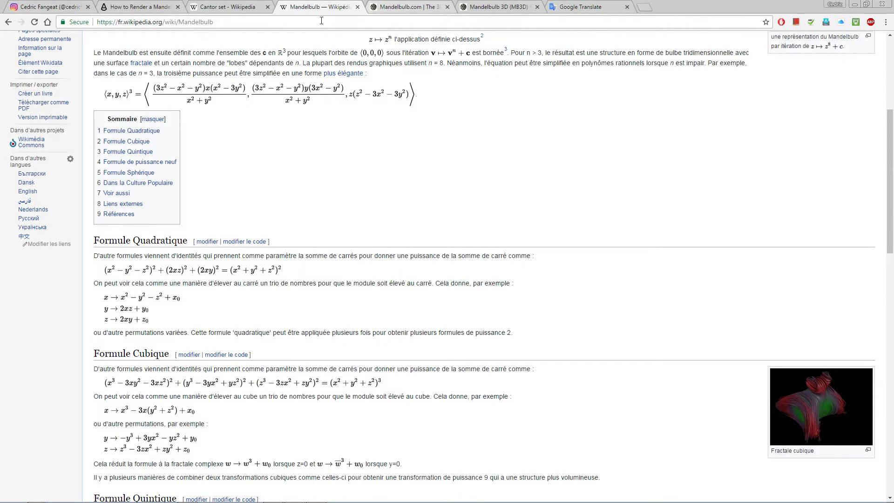
pyautogui.click(411, 11)
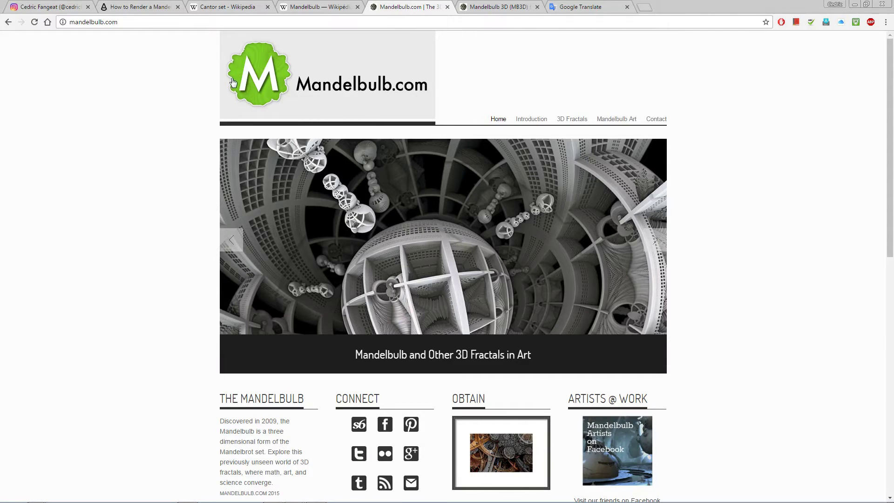
pyautogui.scroll(-4, 471, 219)
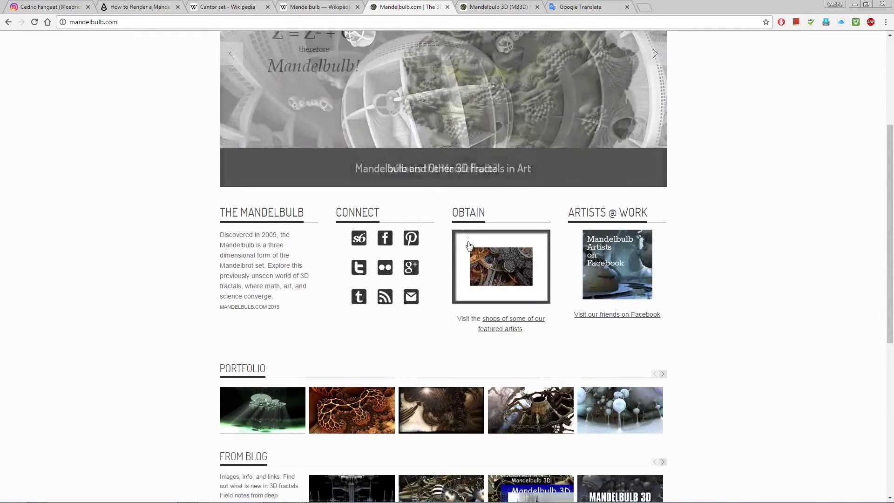
pyautogui.scroll(4, 469, 242)
# Look through the Mandelbulb 3D (MB3D) Fractal Rendering Software article down to its first comments and return to its beginning.
pyautogui.click(507, 7)
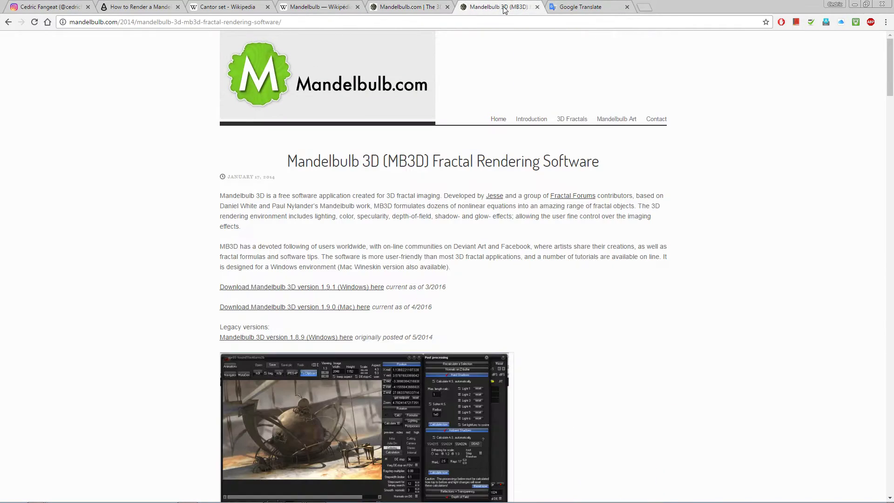
pyautogui.scroll(-3, 262, 298)
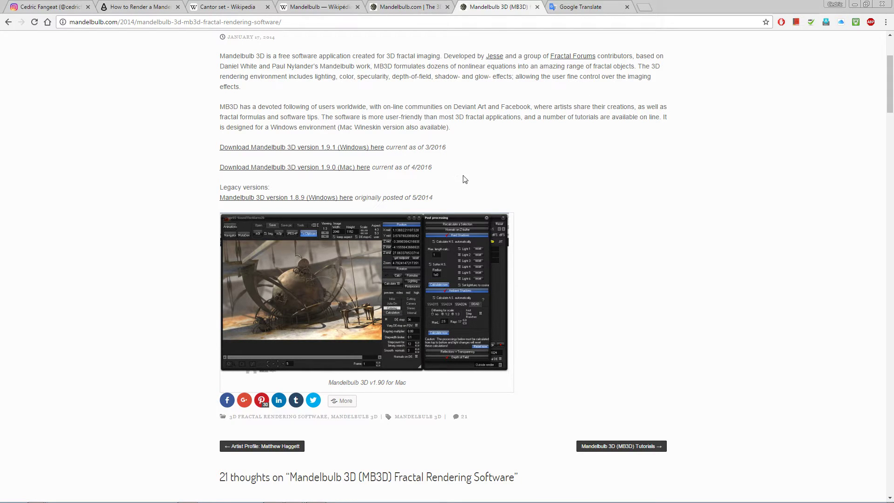
pyautogui.scroll(-2, 464, 179)
pyautogui.scroll(-2, 463, 175)
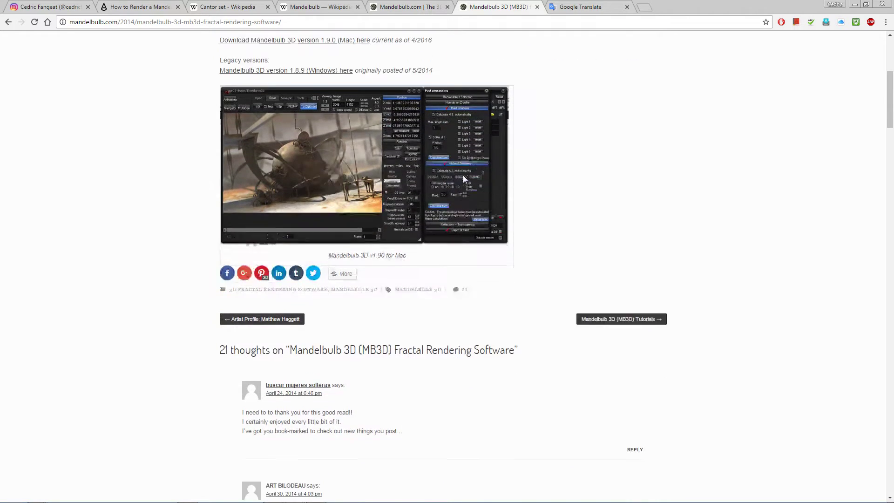
pyautogui.scroll(5, 463, 175)
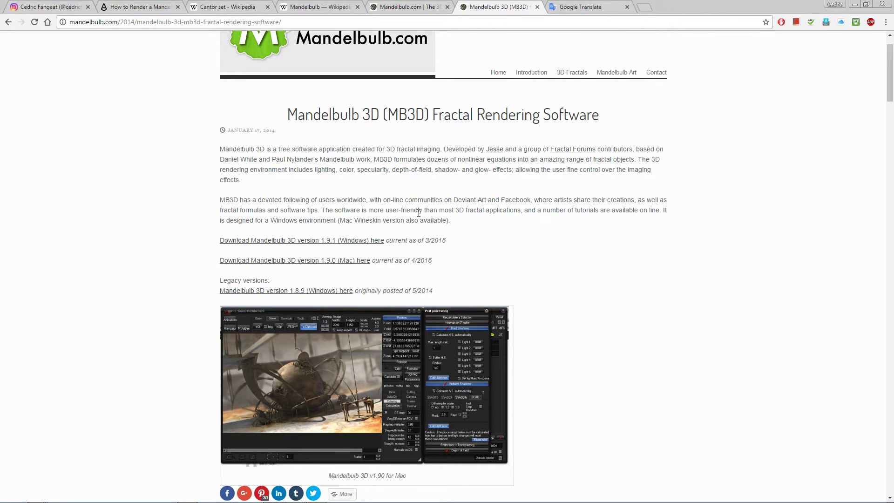
pyautogui.scroll(1, 429, 212)
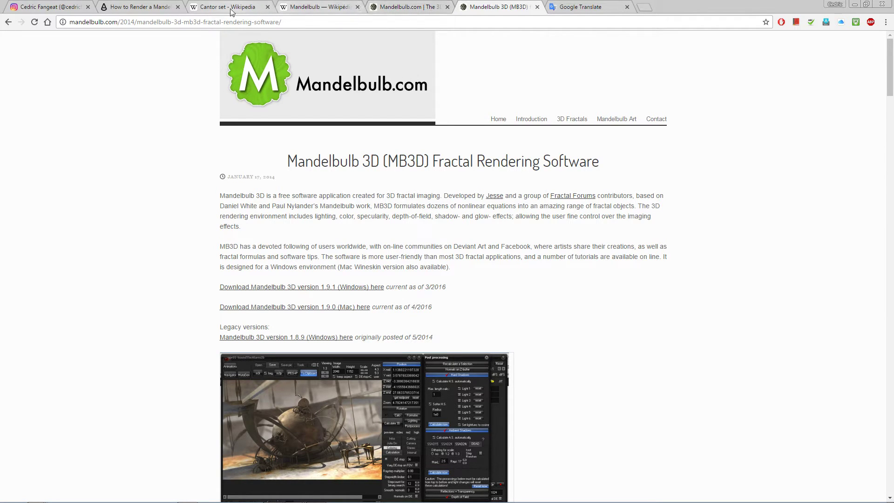
# Return to the Solid Angle Mandelbulb tutorial and review its introduction, required files and the note about Defer Standin Load.
pyautogui.click(140, 8)
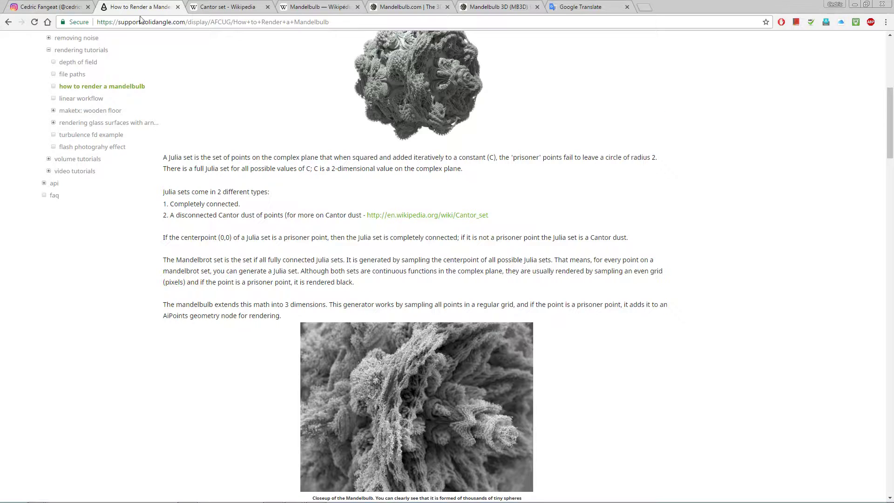
pyautogui.scroll(4, 429, 187)
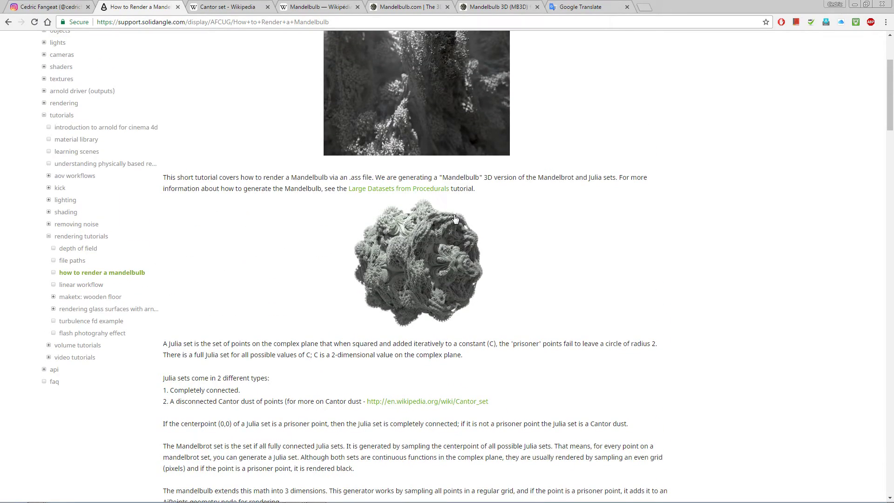
pyautogui.scroll(-8, 456, 219)
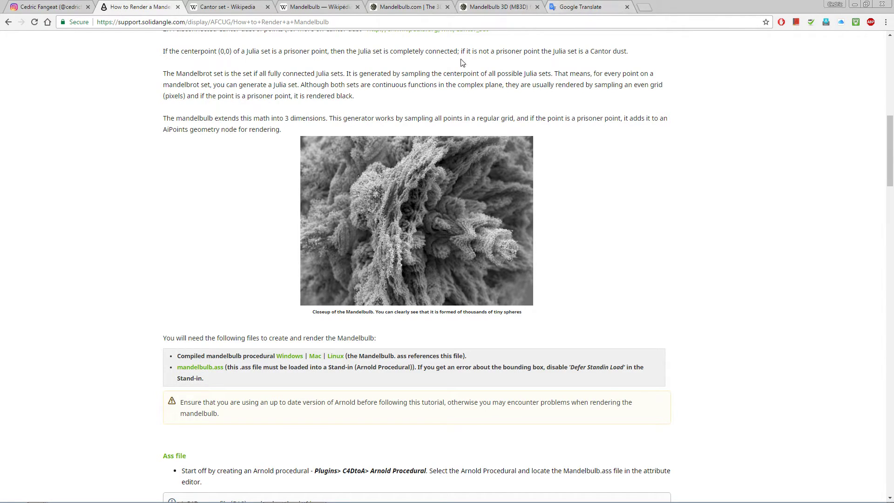
# Switch to Cinema 4D, restart the IPR render and disable Defer StandIn load in the Arnold Procedural's main settings.
pyautogui.hotkey('alt', 'Tab')
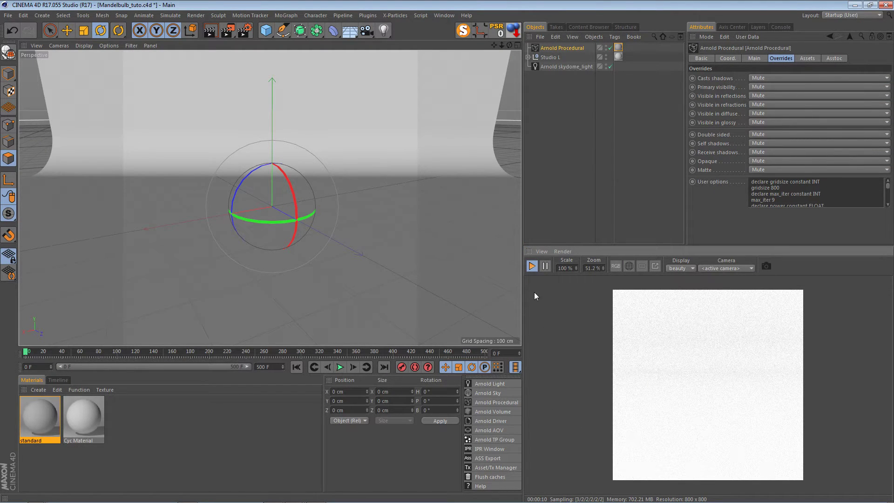
pyautogui.click(531, 265)
pyautogui.click(754, 59)
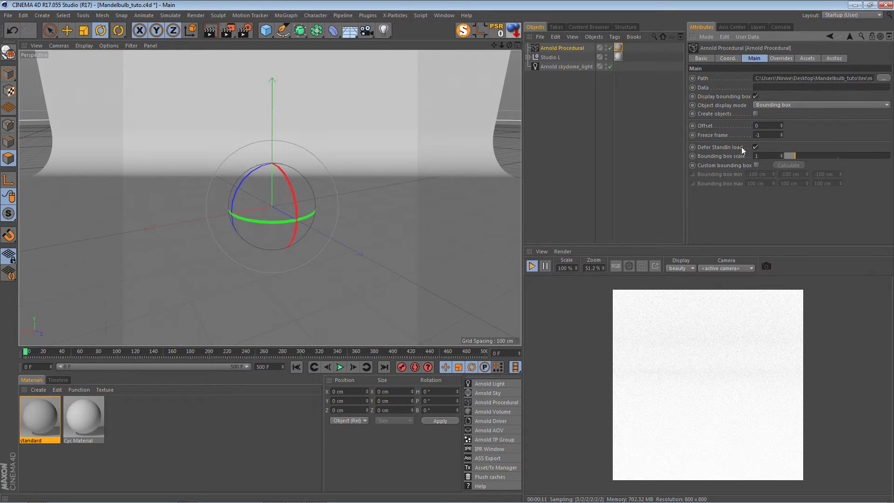
pyautogui.click(756, 147)
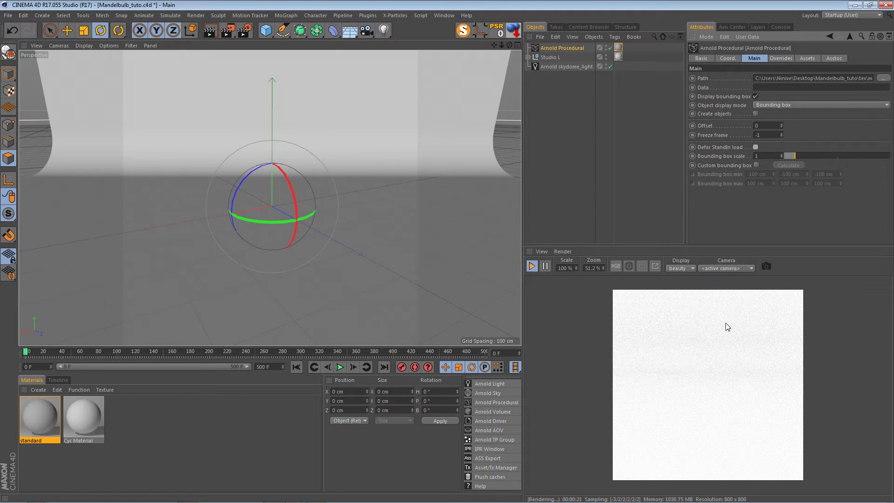
# Switch back to the Solid Angle tutorial in the browser and study its parameter explanations from Gridsize through Orbitthresh, Chunks and Threads.
pyautogui.hotkey('alt', 'Tab')
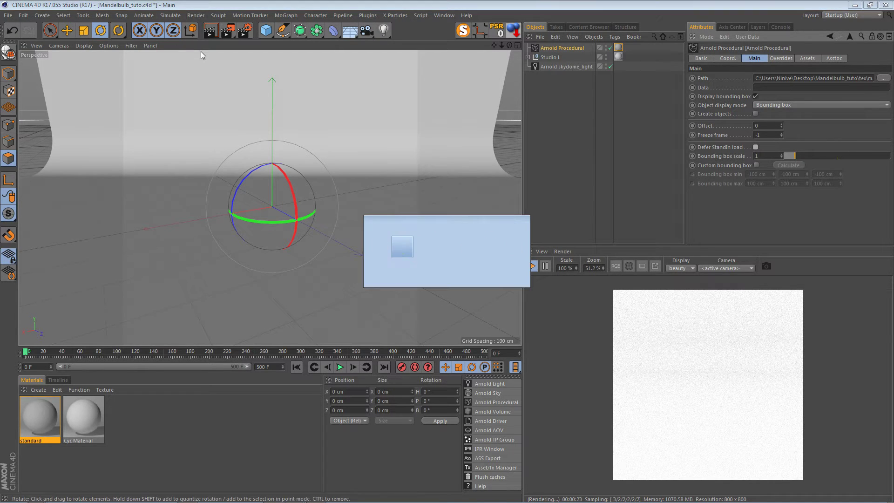
pyautogui.scroll(1, 257, 186)
pyautogui.scroll(2, 257, 186)
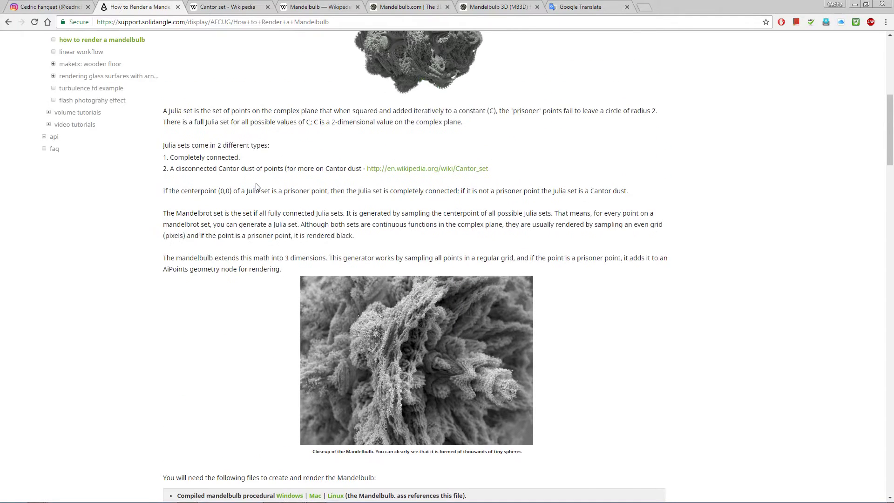
pyautogui.scroll(-20, 257, 190)
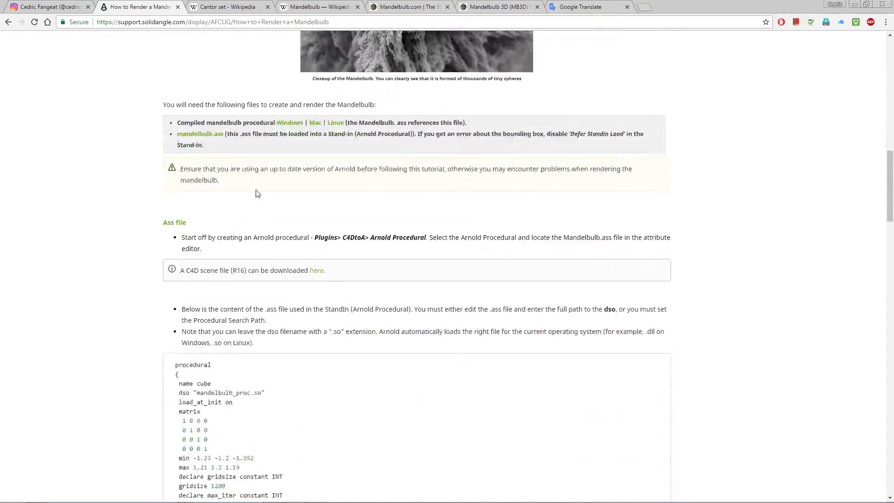
pyautogui.scroll(-6, 256, 189)
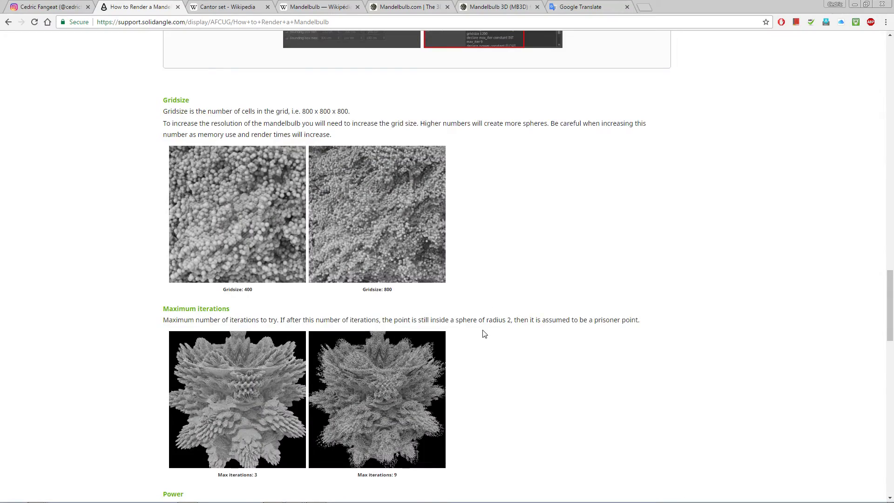
pyautogui.scroll(-2, 485, 334)
pyautogui.scroll(1, 482, 333)
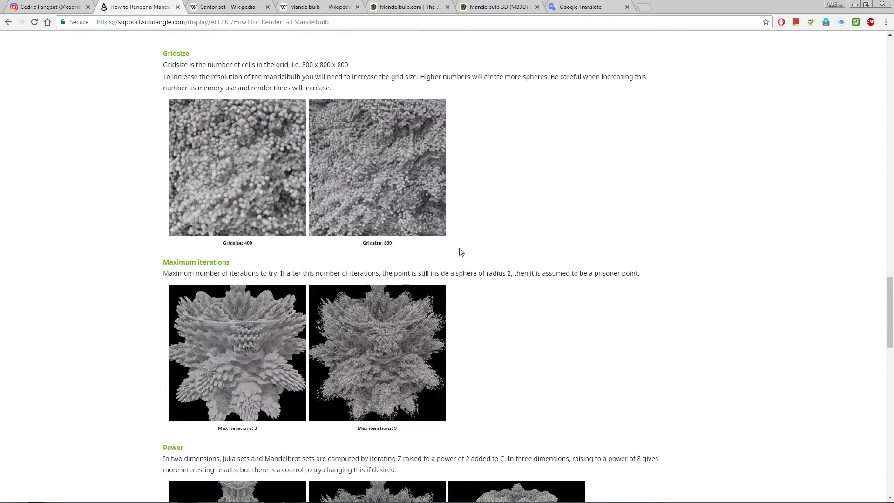
pyautogui.scroll(-2, 362, 343)
pyautogui.scroll(-2, 353, 361)
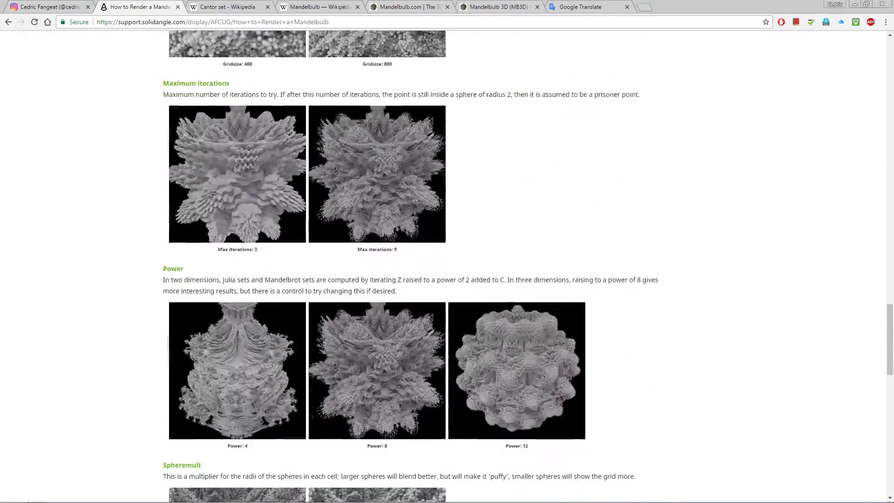
pyautogui.scroll(1, 234, 226)
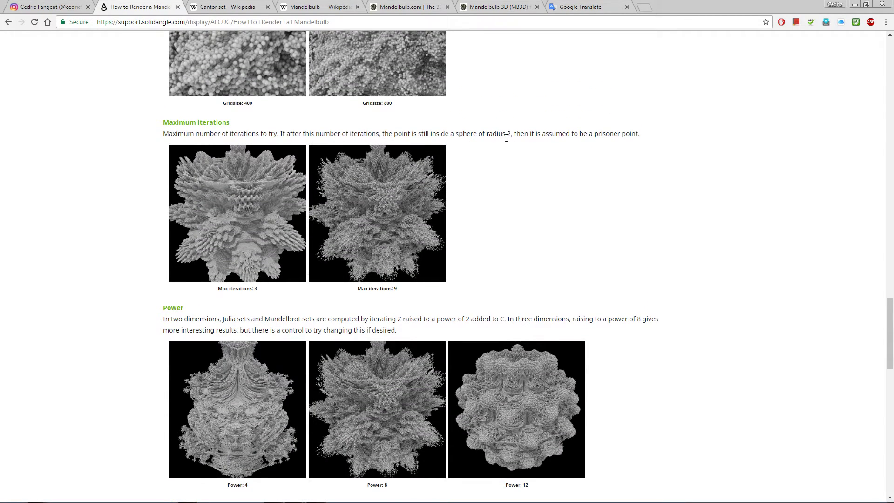
pyautogui.scroll(-6, 479, 179)
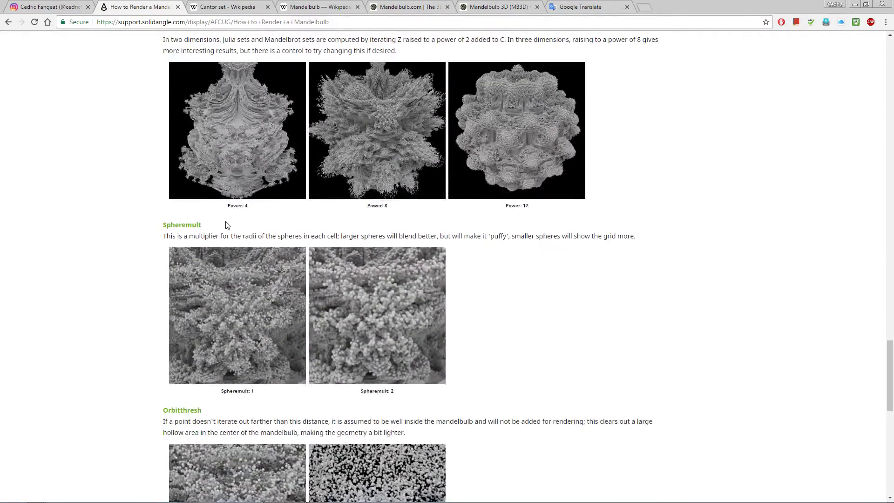
pyautogui.scroll(-3, 540, 254)
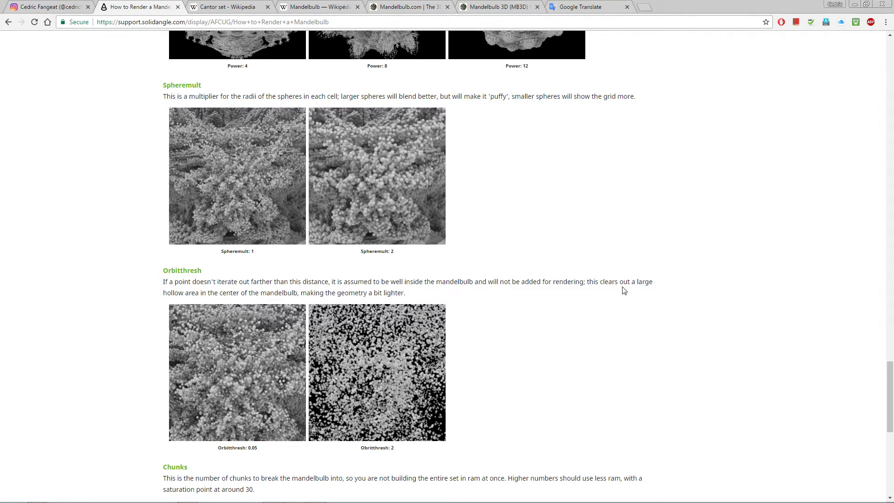
pyautogui.scroll(-4, 621, 289)
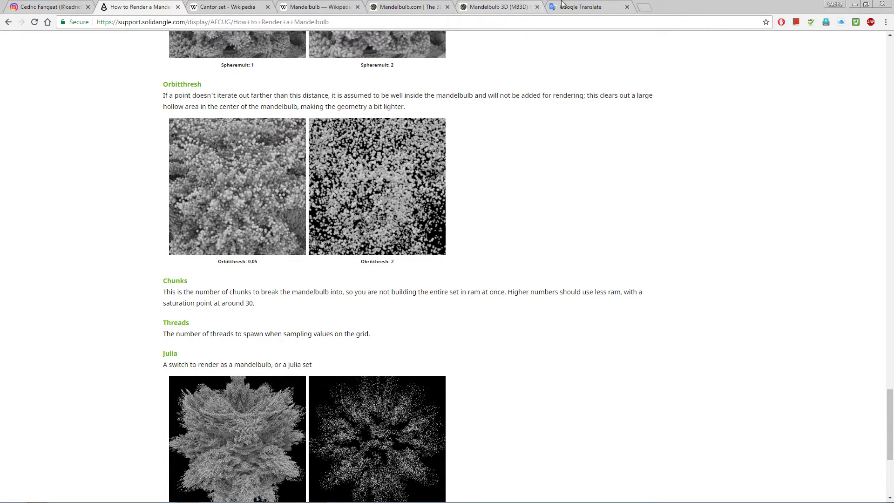
# Glance again at the Mandelbulb 3D, Mandelbulb.com, Cantor set and French Mandelbulb reference pages.
pyautogui.click(495, 9)
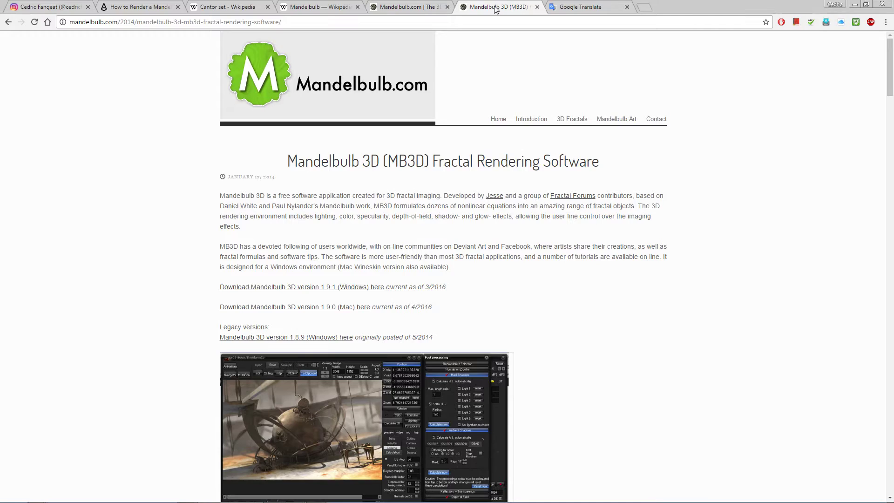
pyautogui.click(318, 9)
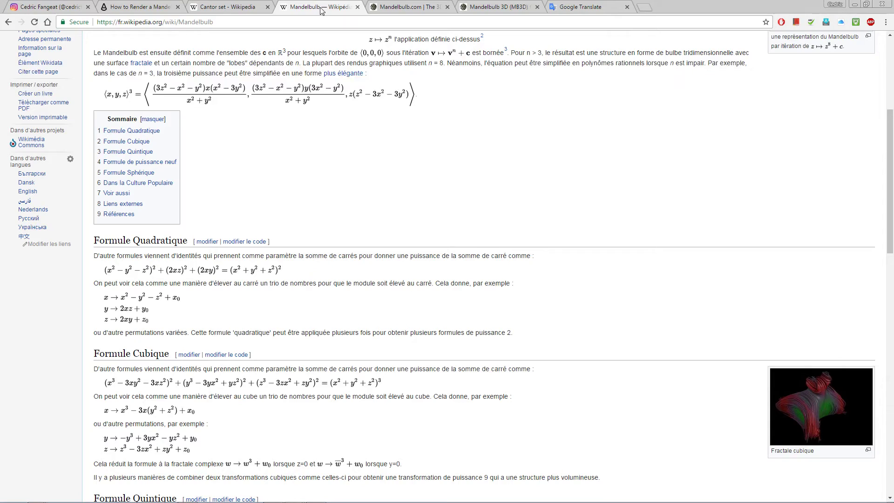
pyautogui.click(386, 8)
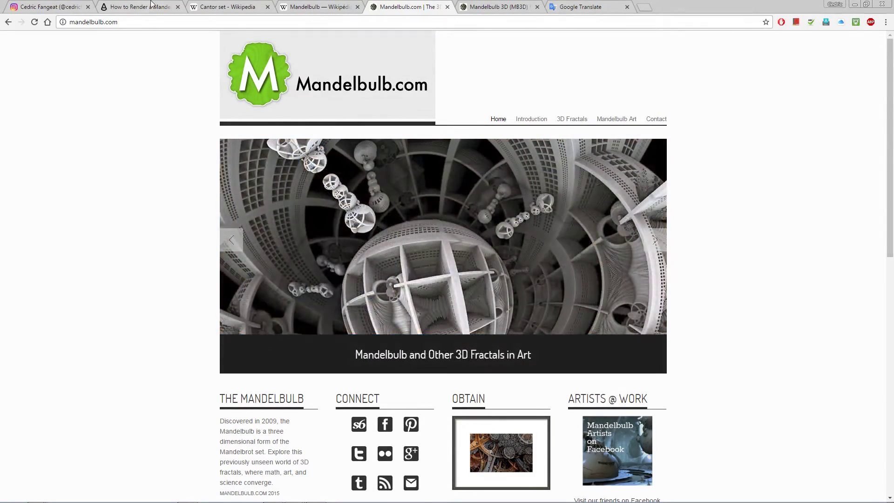
pyautogui.click(235, 7)
pyautogui.click(319, 8)
# Open the French translation of the tutorial and read its chunks, threads, Julia and Cval explanations.
pyautogui.click(585, 7)
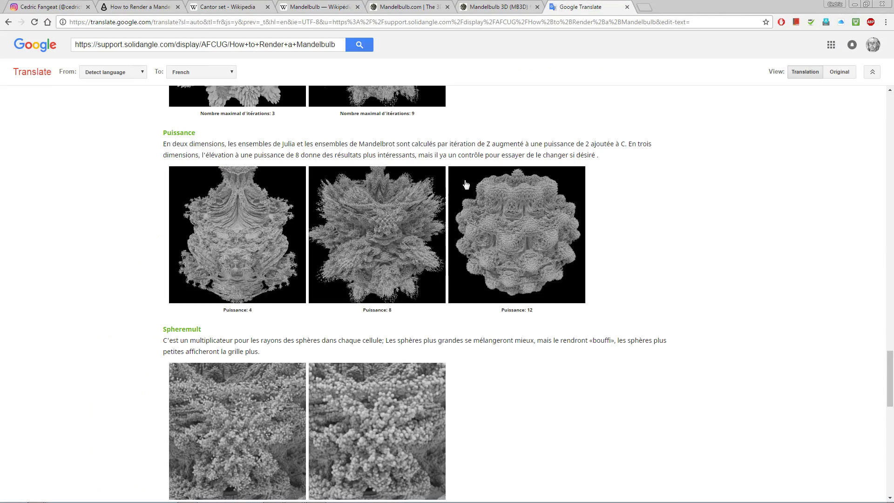
pyautogui.scroll(-15, 401, 294)
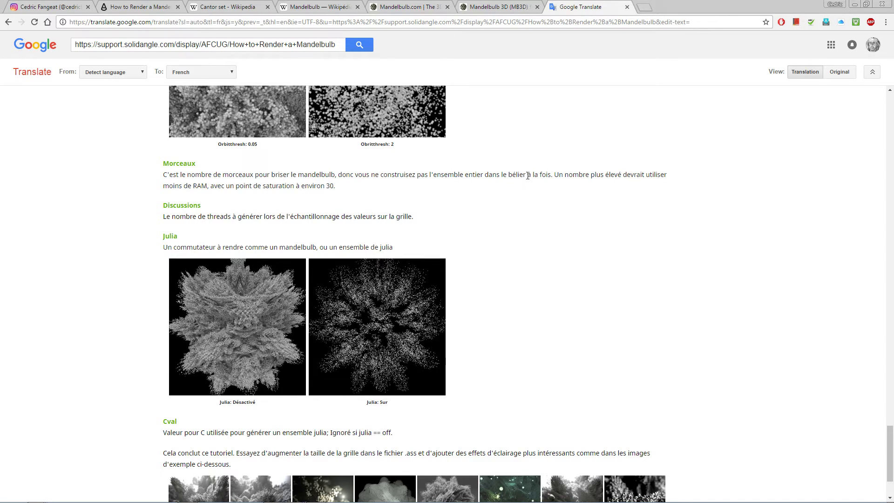
pyautogui.moveTo(517, 174)
pyautogui.moveTo(412, 217)
pyautogui.scroll(-1, 450, 227)
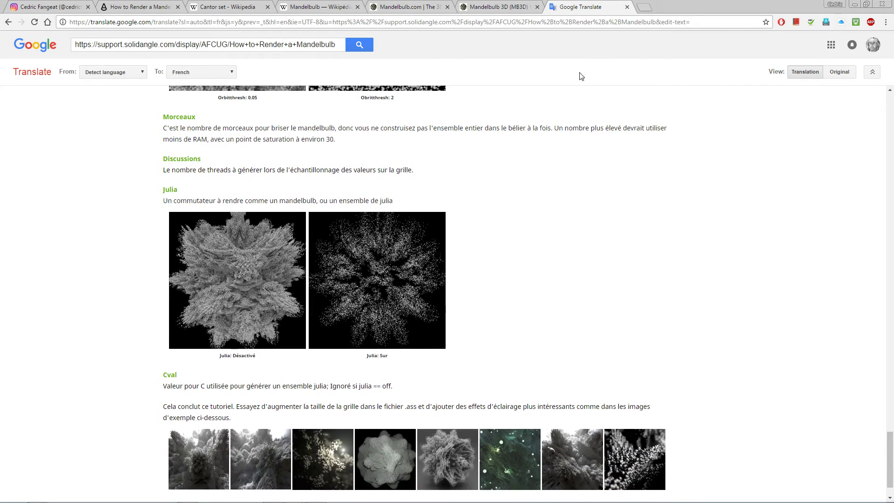
pyautogui.scroll(2, 505, 225)
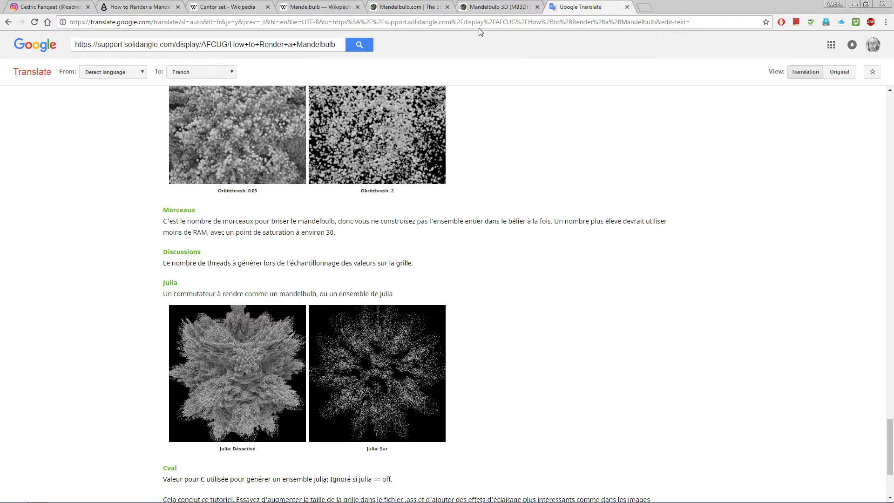
# Switch to Cinema 4D and move the Studio L backdrop straight down below the Mandelbulb.
pyautogui.hotkey('alt', 'Tab')
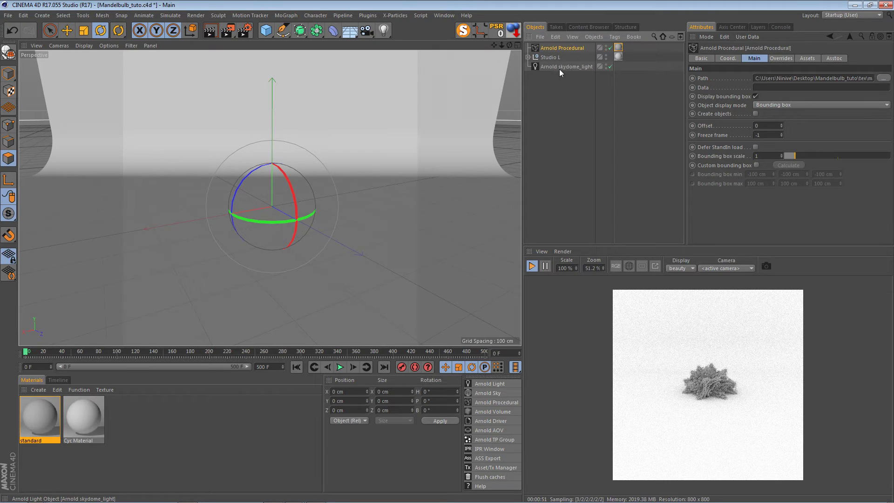
pyautogui.click(554, 57)
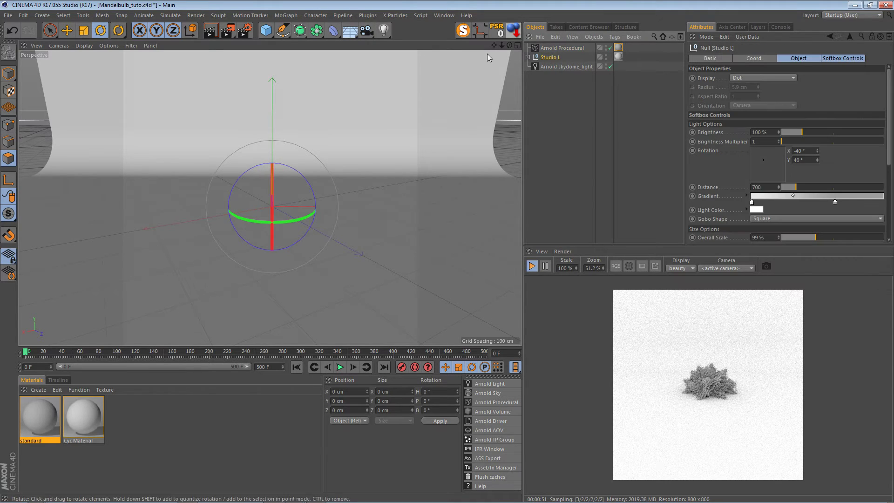
pyautogui.press('e')
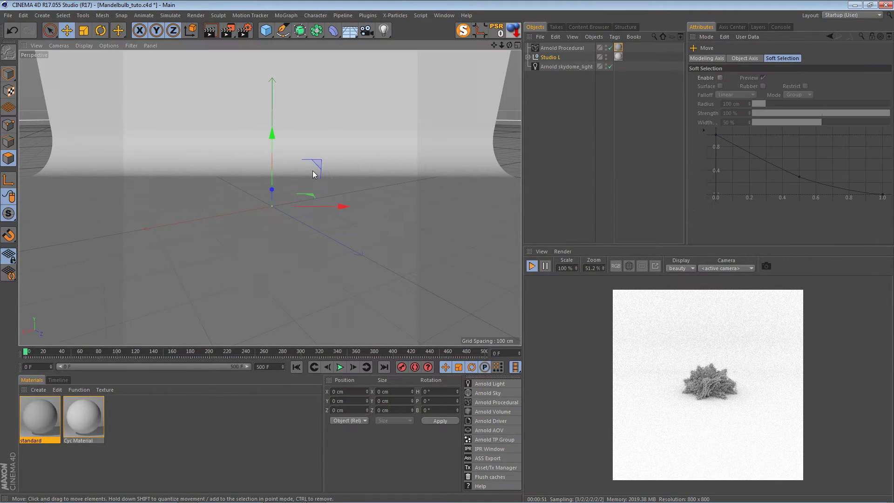
pyautogui.moveTo(271, 136); pyautogui.dragTo(266, 190)
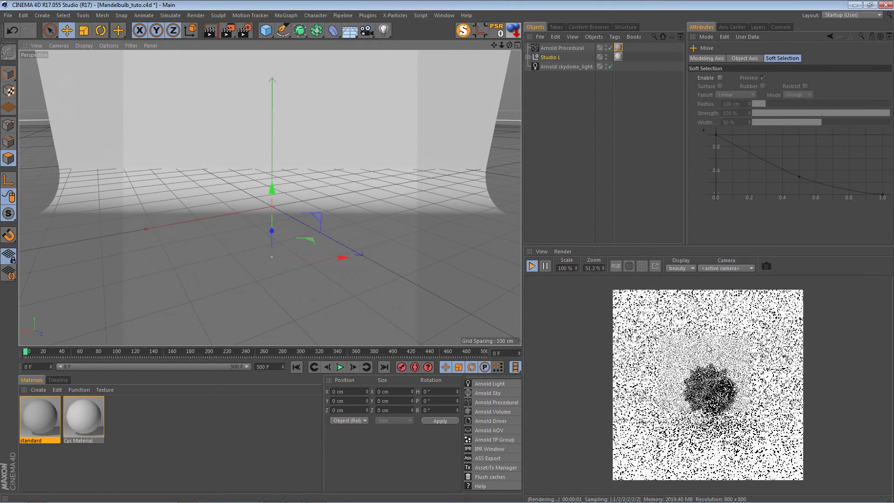
pyautogui.moveTo(509, 45); pyautogui.dragTo(510, 32)
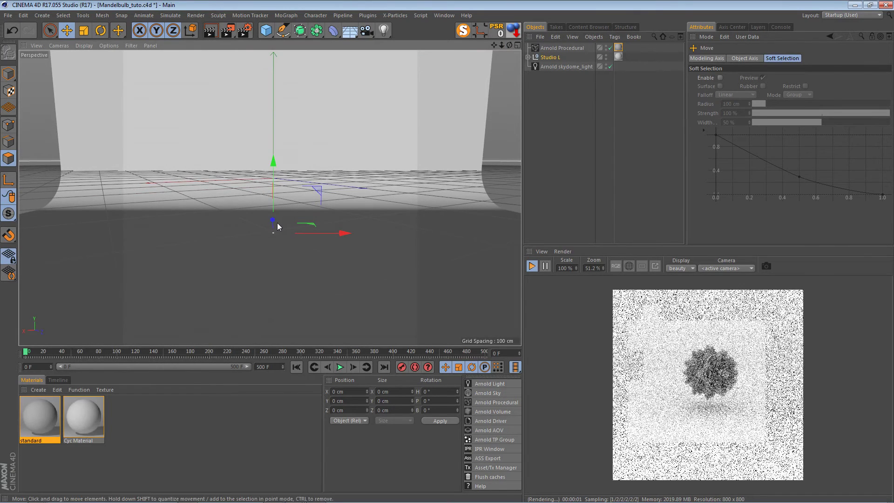
pyautogui.scroll(1, 277, 221)
# Select the Arnold Procedural, display the IPR render inside the perspective viewport and enlarge that viewport.
pyautogui.click(559, 47)
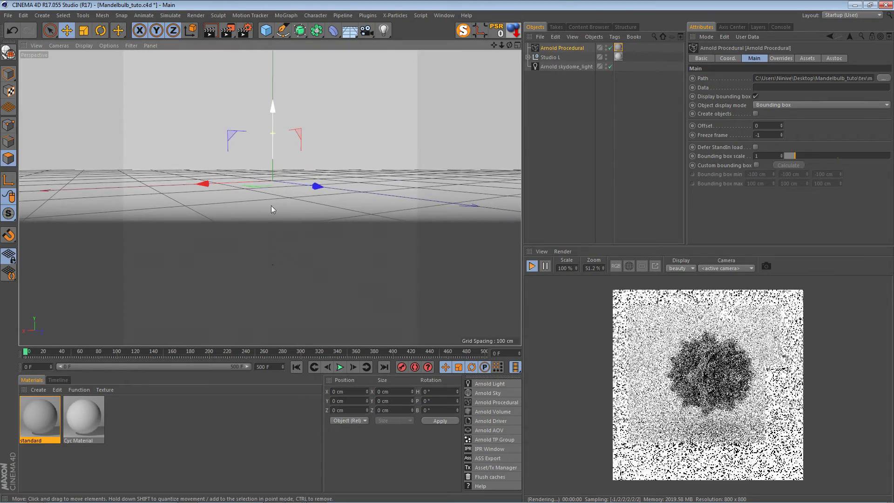
pyautogui.scroll(2, 271, 206)
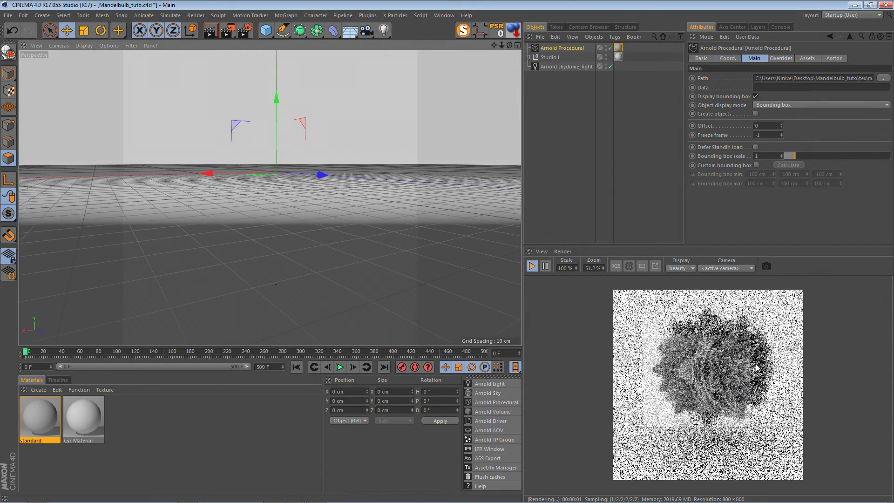
pyautogui.keyDown('alt'); pyautogui.moveTo(277, 150); pyautogui.dragTo(354, 206); pyautogui.keyUp('alt')
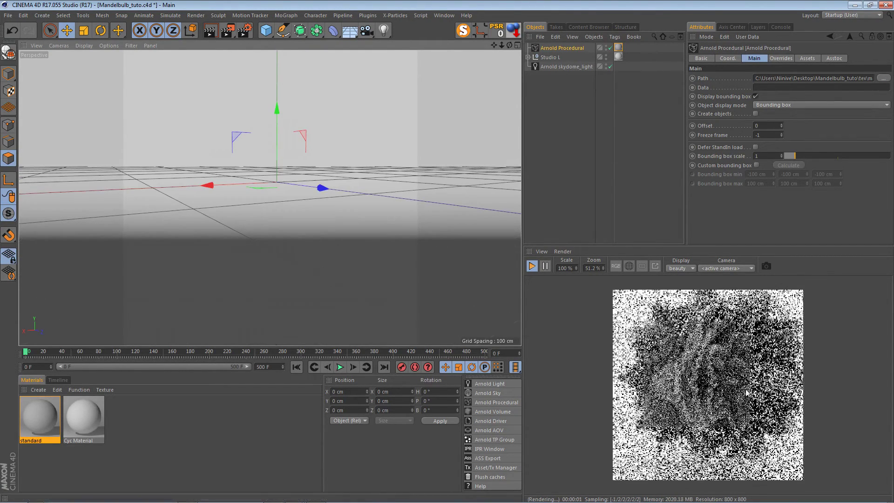
pyautogui.click(653, 266)
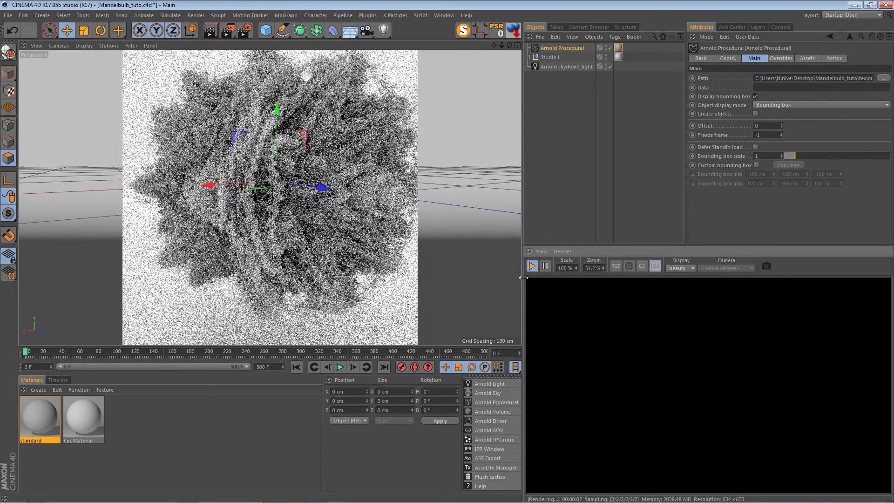
pyautogui.moveTo(523, 277); pyautogui.dragTo(586, 279)
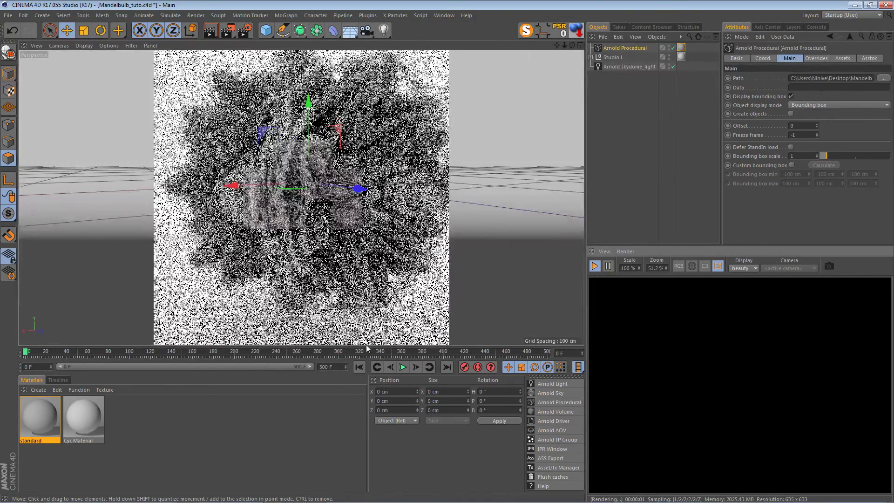
pyautogui.moveTo(367, 347); pyautogui.dragTo(359, 421)
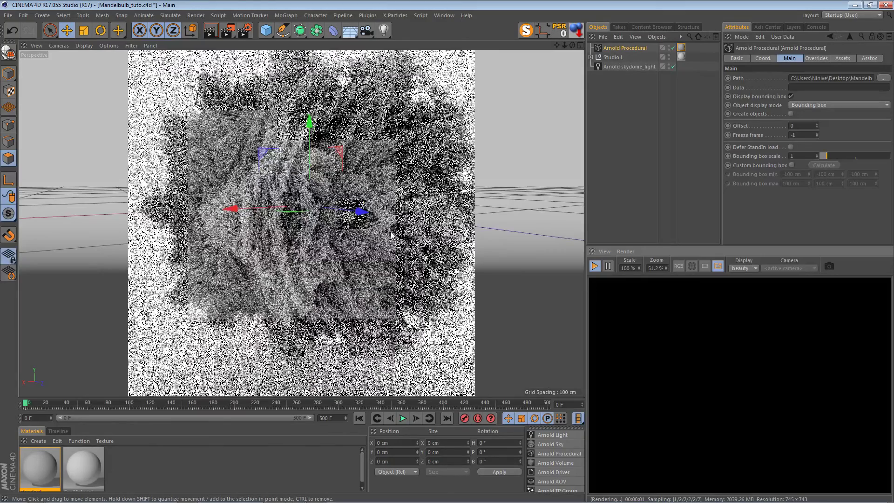
# Set the IPR render scale to 50 % and its zoom to 100 %.
pyautogui.click(630, 268)
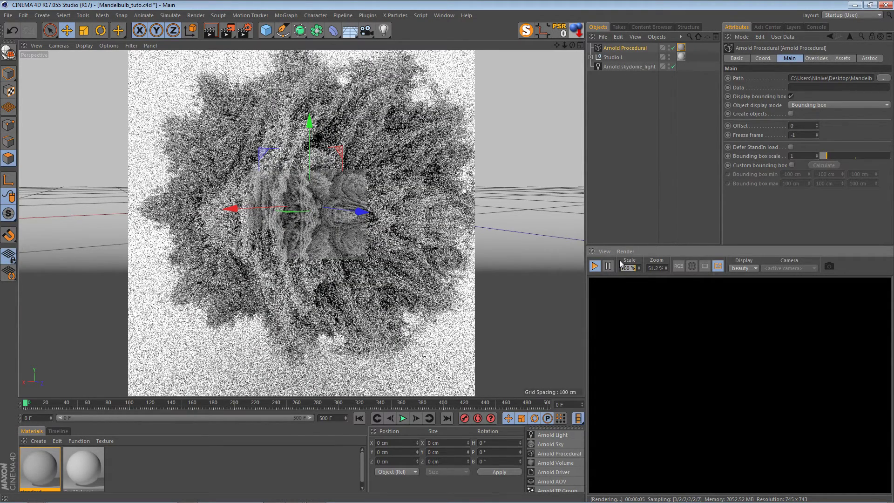
pyautogui.write('50')
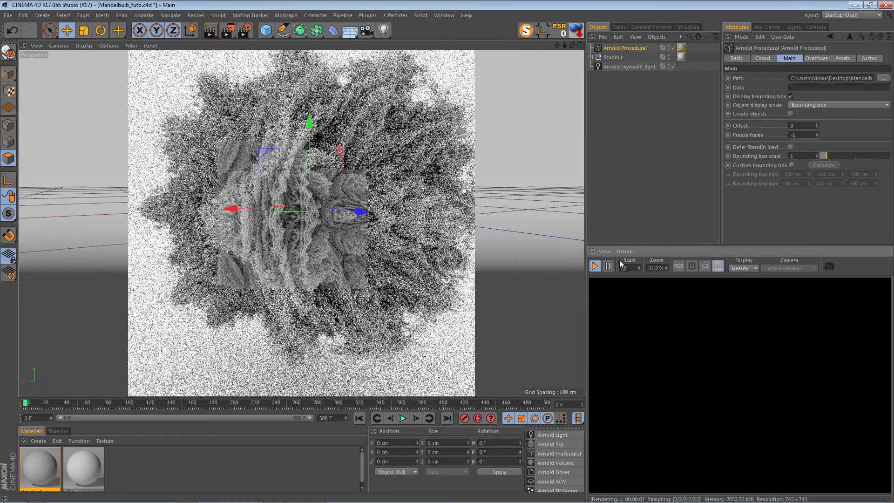
pyautogui.click(654, 268)
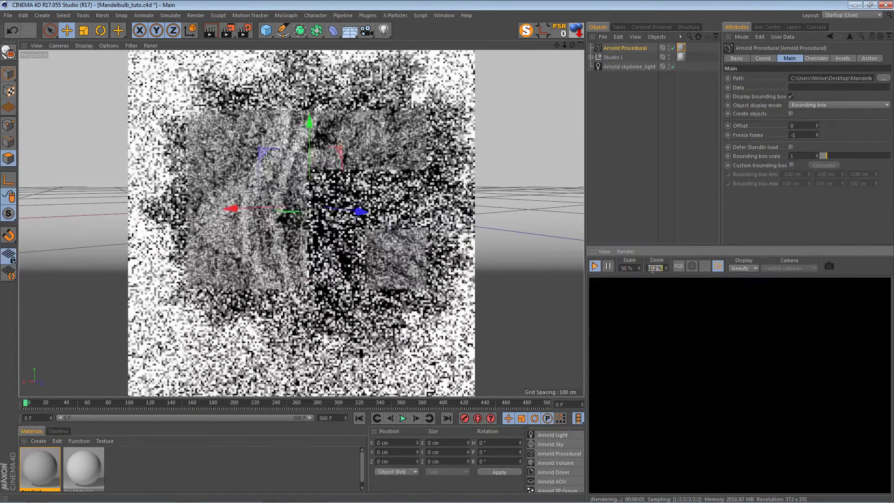
pyautogui.write('100')
pyautogui.press('Return')
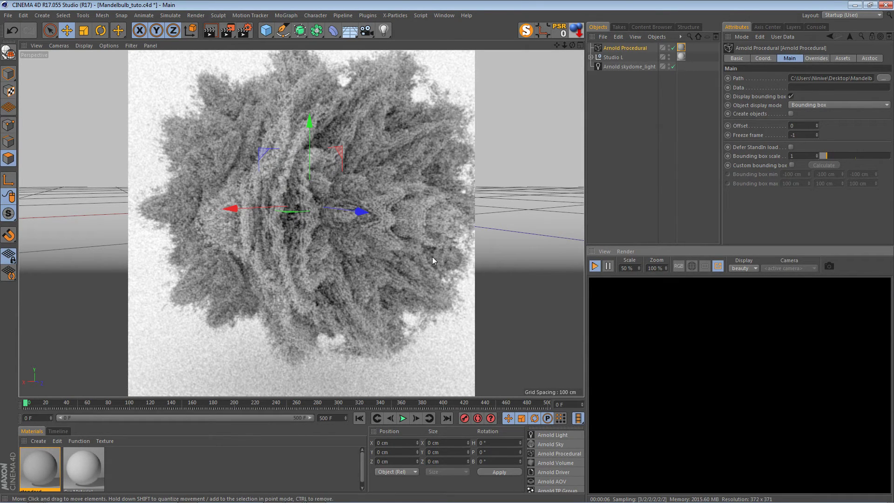
# Frame the whole Mandelbulb in the viewport render and set the IPR scale to 70 %.
pyautogui.keyDown('alt'); pyautogui.moveTo(459, 105); pyautogui.dragTo(405, 111); pyautogui.keyUp('alt')
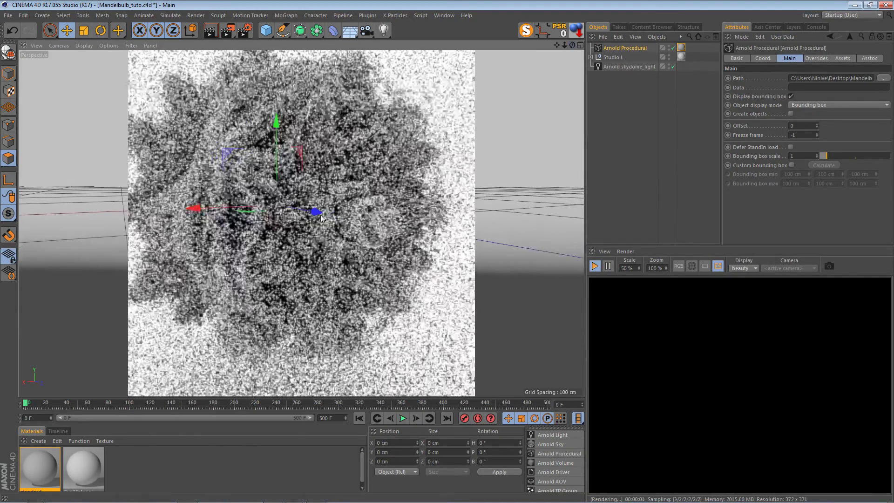
pyautogui.moveTo(564, 45); pyautogui.dragTo(514, 90)
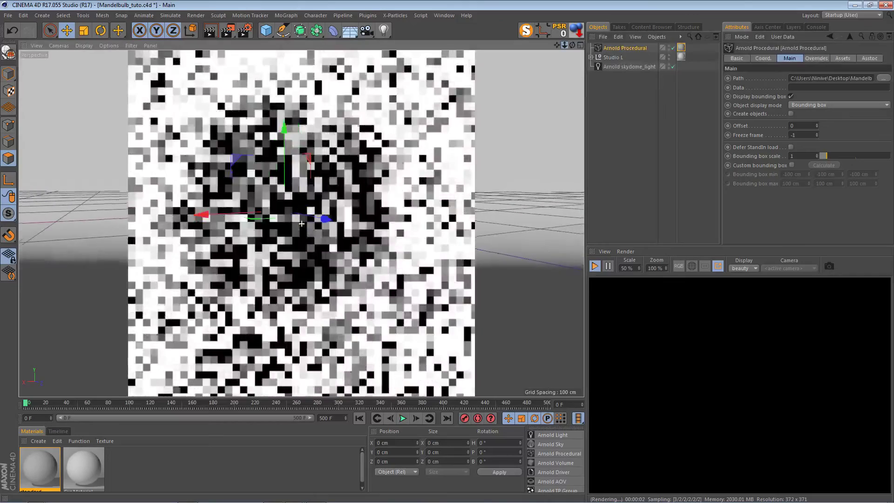
pyautogui.moveTo(572, 45); pyautogui.dragTo(554, 60)
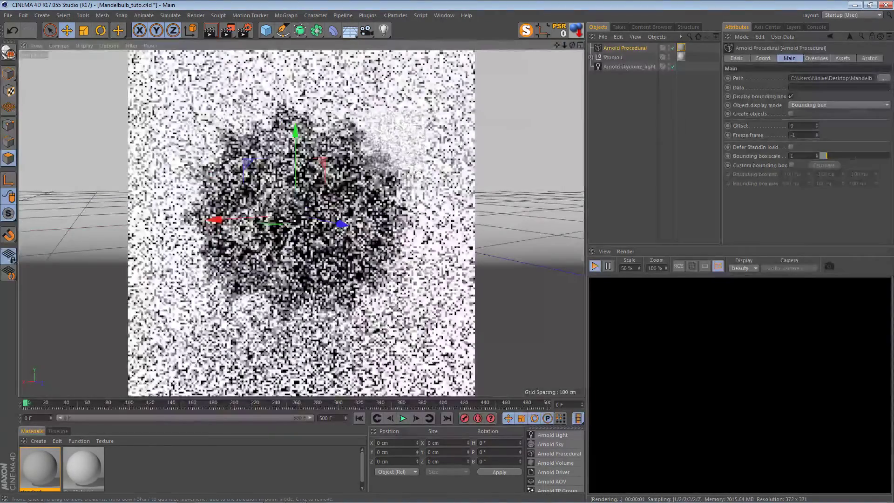
pyautogui.click(628, 268)
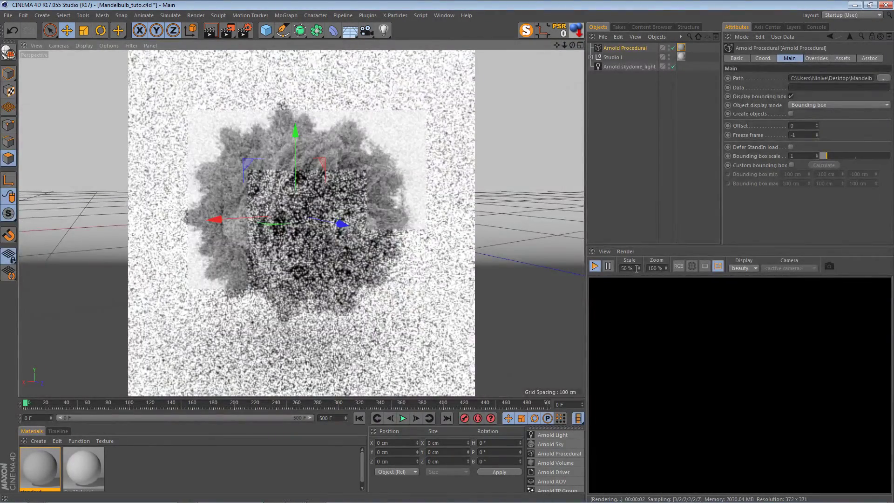
pyautogui.write('70')
pyautogui.press('Return')
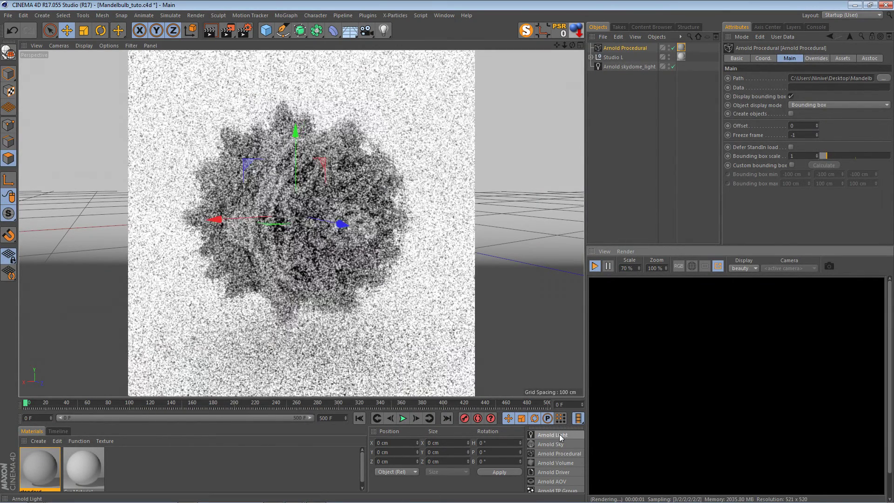
# Add an Arnold quad light and move it along the Z axis away from the Mandelbulb.
pyautogui.moveTo(584, 438)
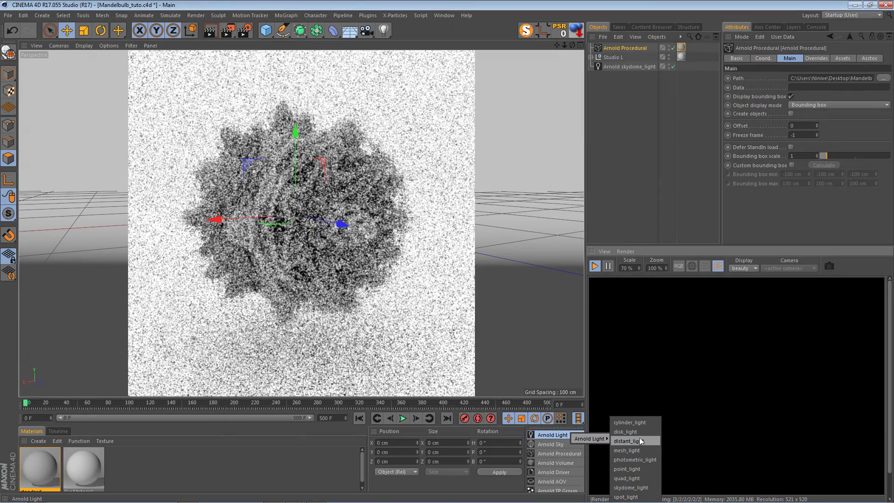
pyautogui.click(635, 480)
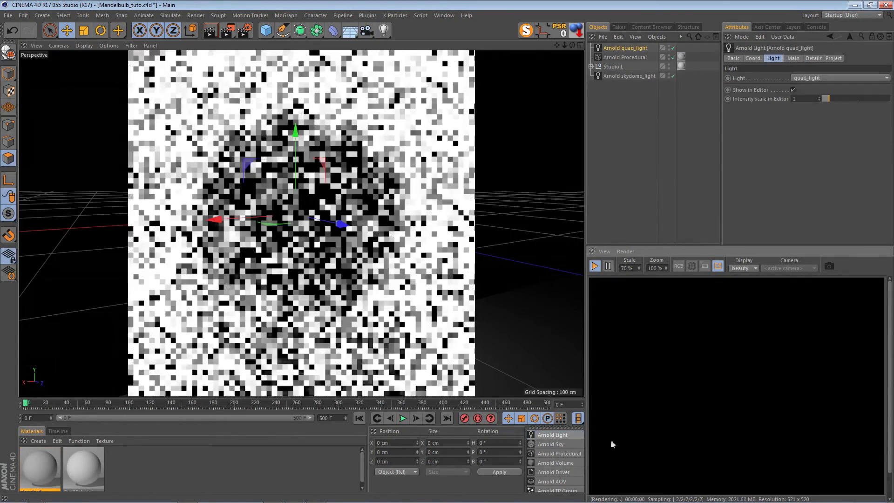
pyautogui.moveTo(345, 233); pyautogui.dragTo(526, 316)
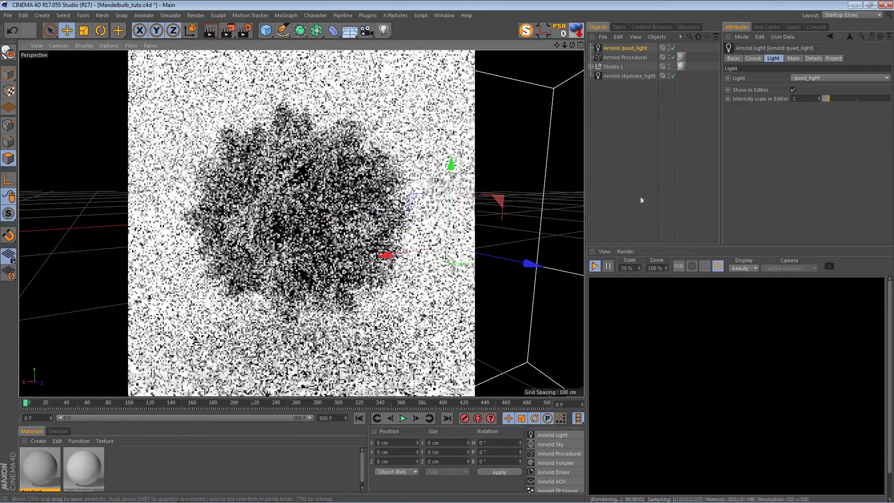
# Return the render to the IPR window and rotate the quad light about its vertical axis to face the Mandelbulb.
pyautogui.click(714, 267)
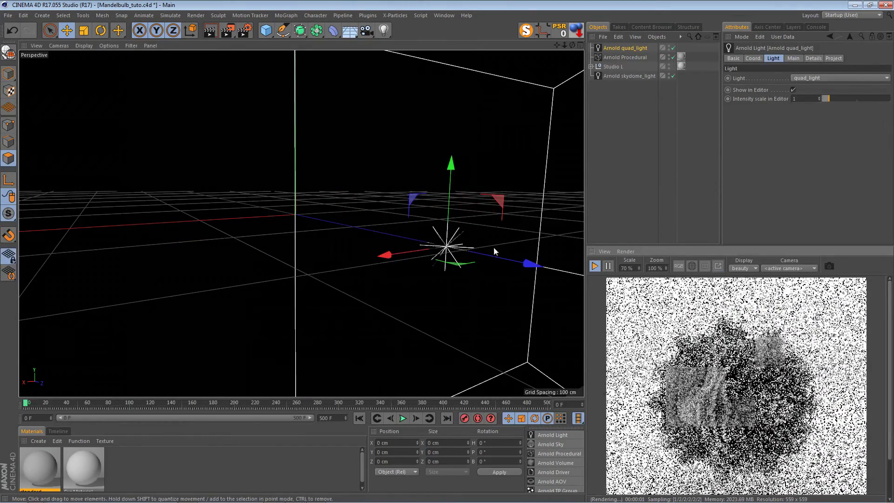
pyautogui.press('r')
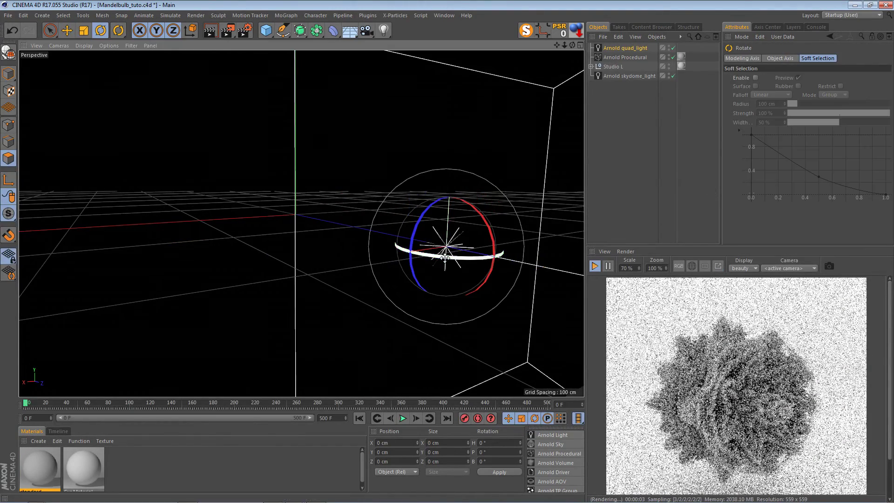
pyautogui.moveTo(493, 254); pyautogui.dragTo(638, 253)
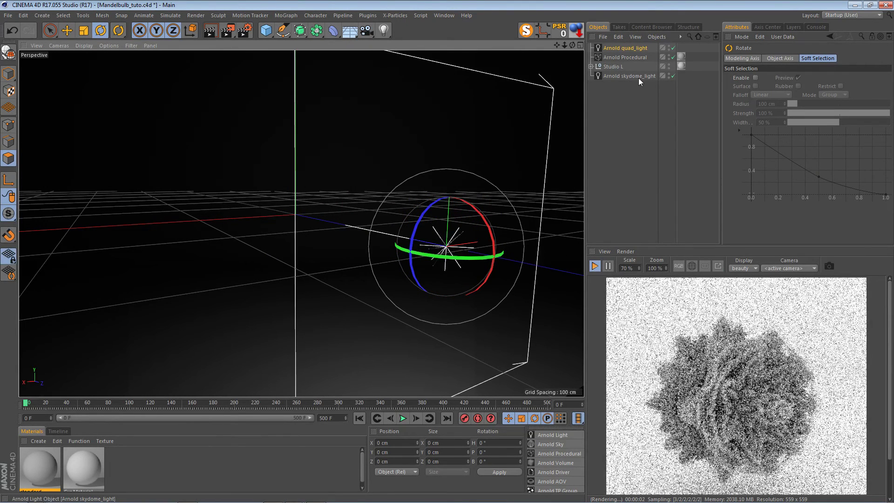
# Disable the Arnold skydome light and enlarge the IPR render area, zooming it to 125 %.
pyautogui.click(673, 75)
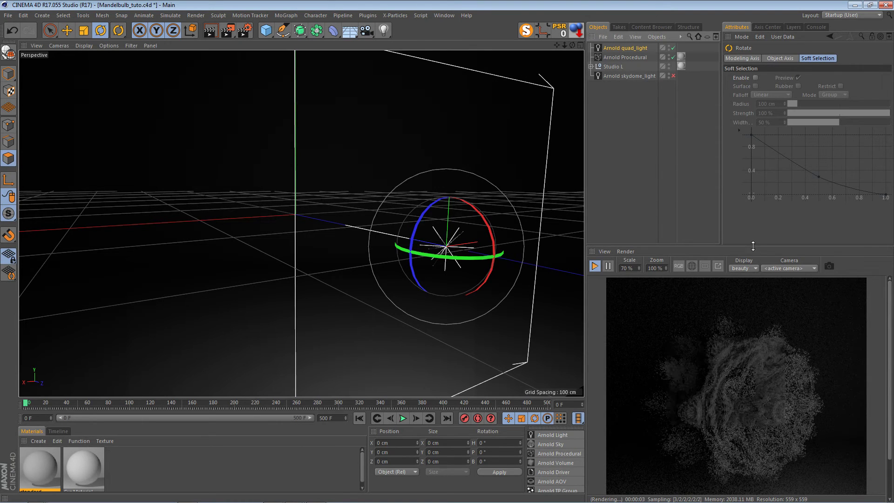
pyautogui.moveTo(754, 248); pyautogui.dragTo(753, 196)
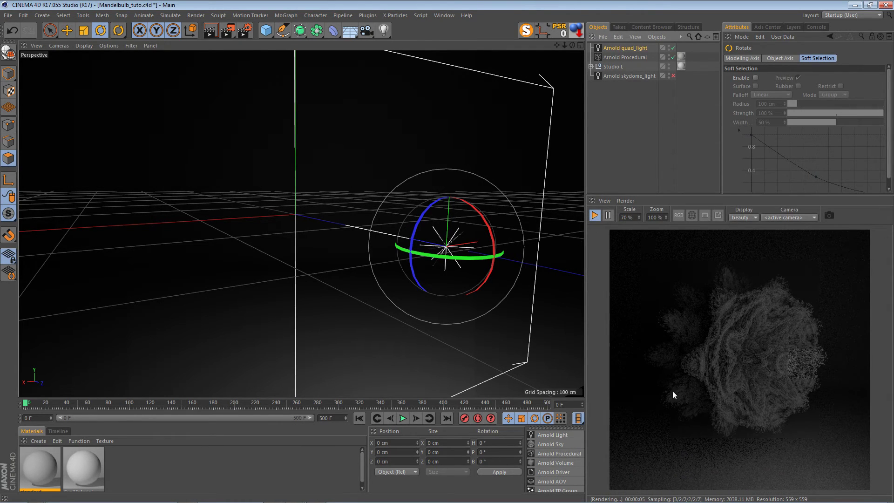
pyautogui.scroll(1, 783, 370)
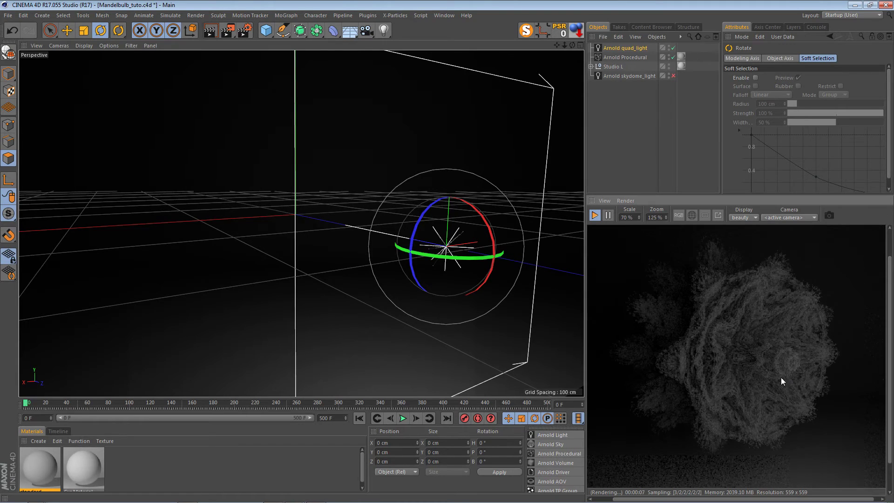
# Raise the quad light's exposure to 2.96.
pyautogui.click(630, 45)
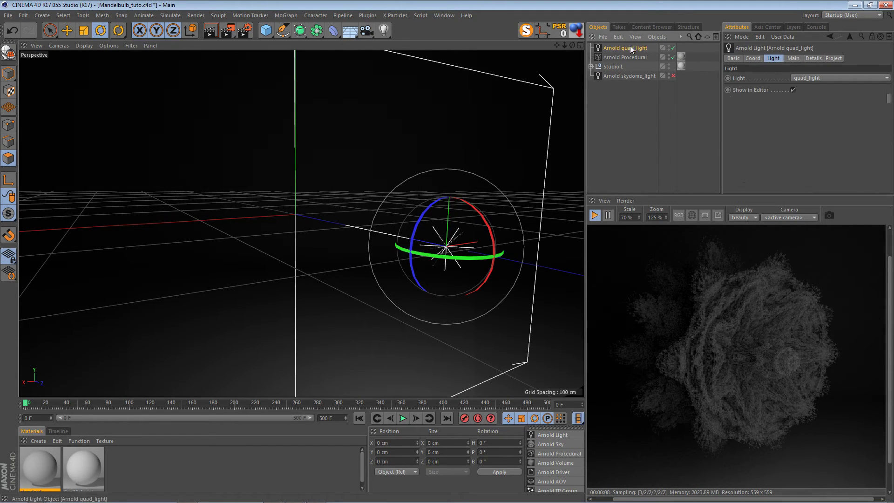
pyautogui.click(793, 59)
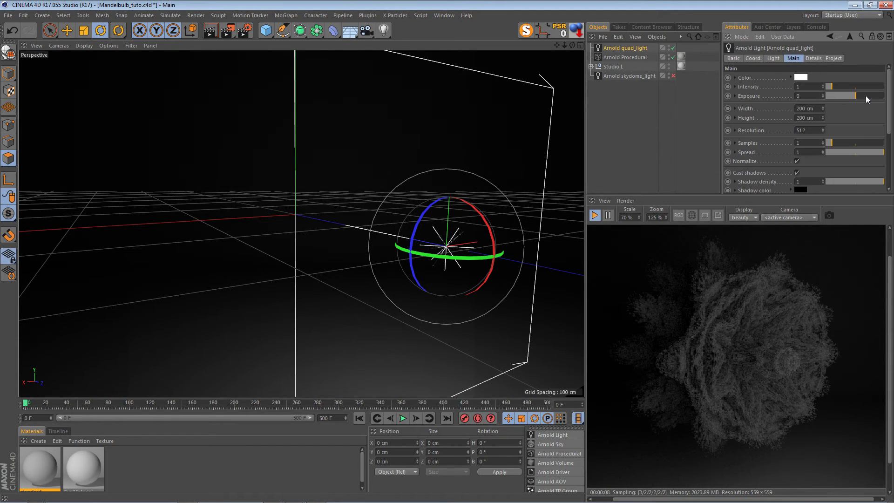
pyautogui.moveTo(865, 96); pyautogui.dragTo(869, 95)
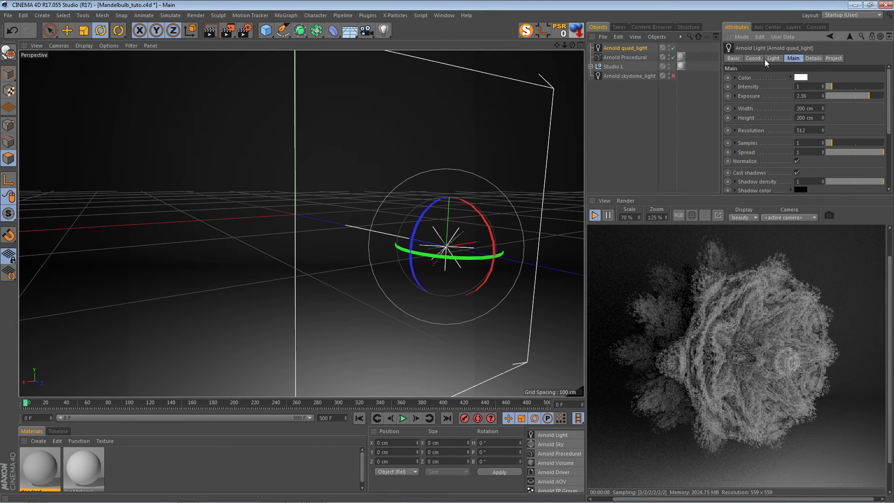
# Set gridsize to 1200 in the Arnold Procedural's user options override and restart the IPR render.
pyautogui.click(814, 59)
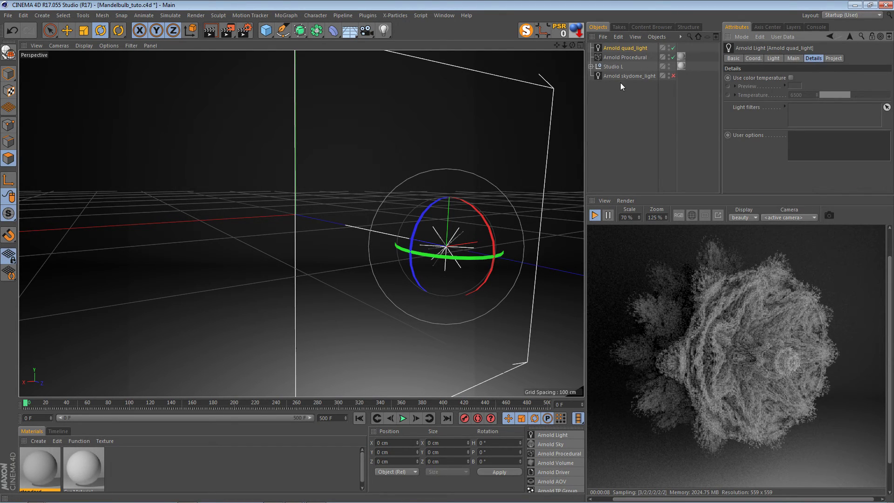
pyautogui.click(622, 57)
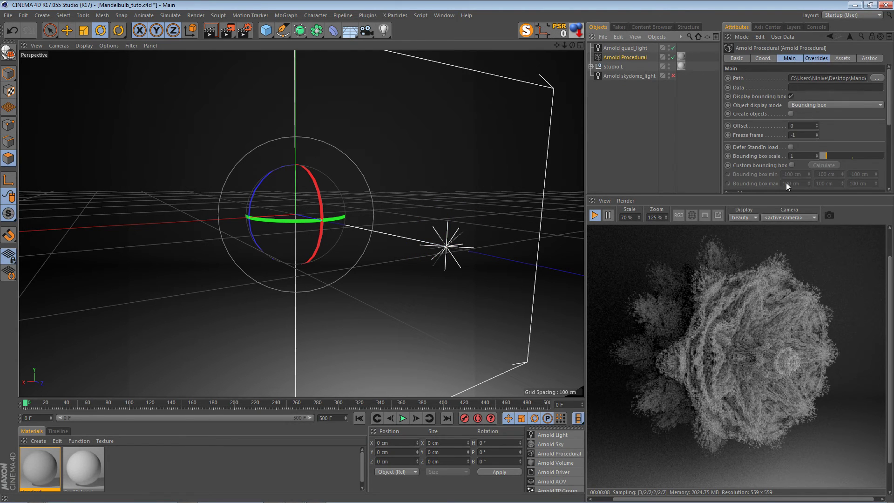
pyautogui.click(817, 59)
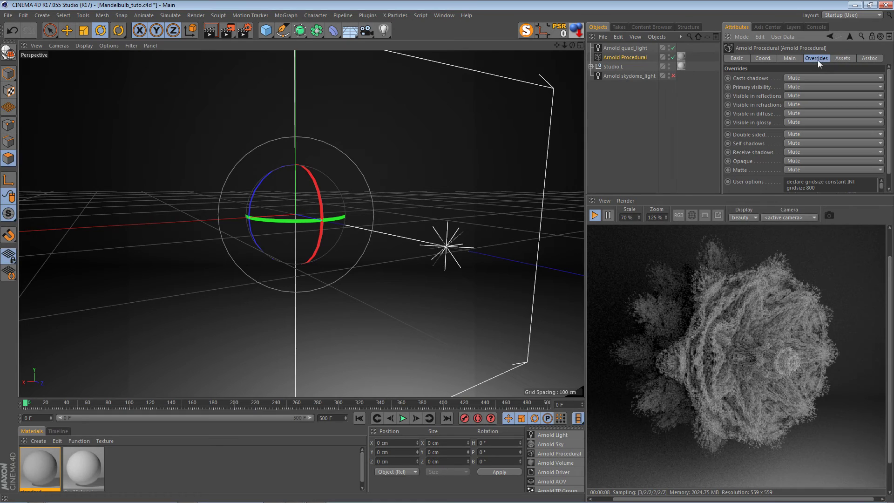
pyautogui.scroll(-1, 764, 170)
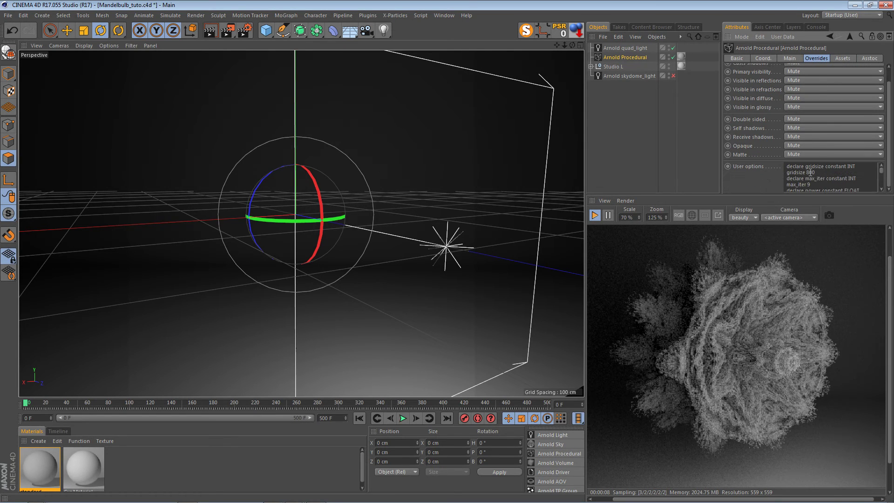
pyautogui.moveTo(809, 173); pyautogui.dragTo(807, 172)
pyautogui.write('12')
pyautogui.press('Return')
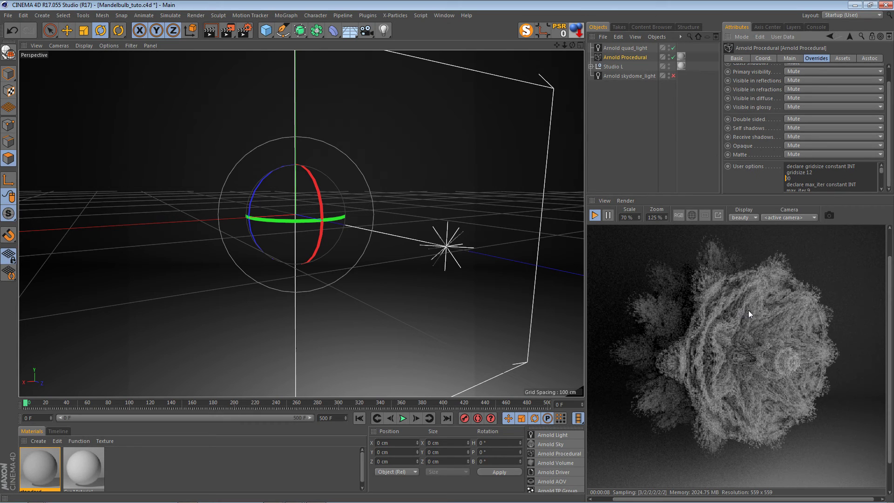
pyautogui.press('BackSpace')
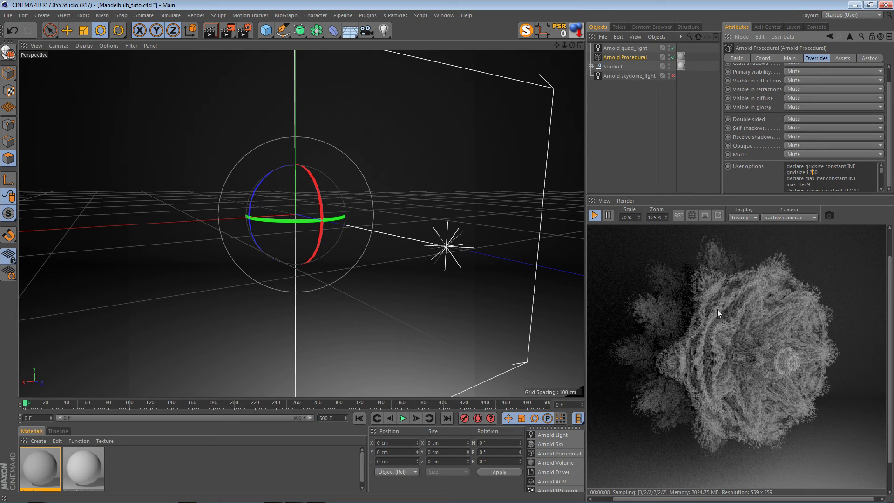
pyautogui.click(594, 216)
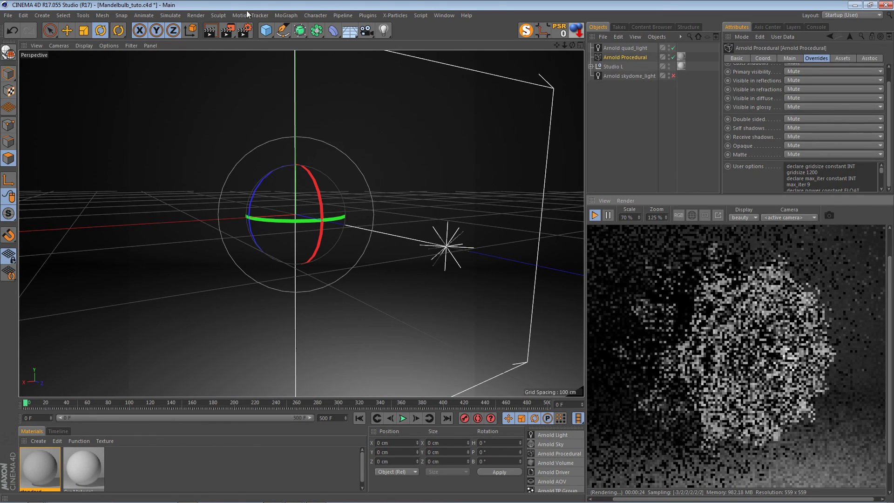
# Switch to the browser and review the translated Mandelbulb tutorial's .ass parameter listing and close-up reference render.
pyautogui.hotkey('alt', 'Tab')
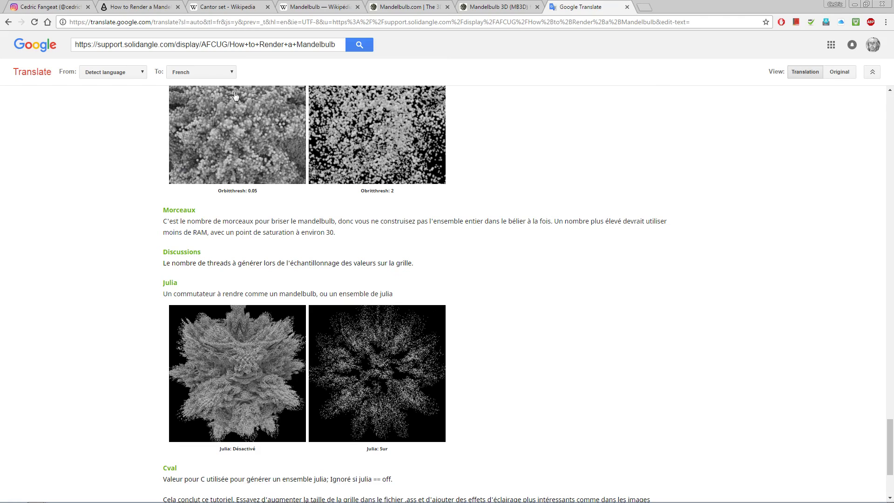
pyautogui.scroll(4, 328, 244)
pyautogui.scroll(20, 328, 240)
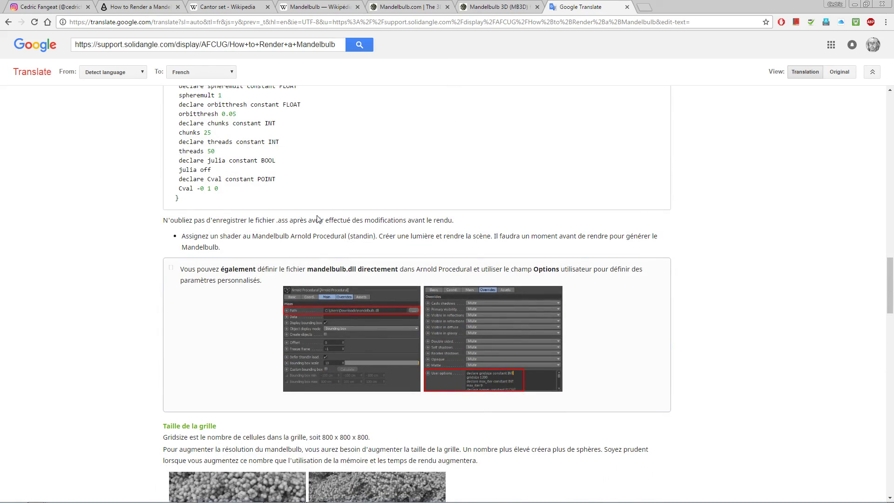
pyautogui.scroll(1, 278, 212)
pyautogui.scroll(6, 278, 212)
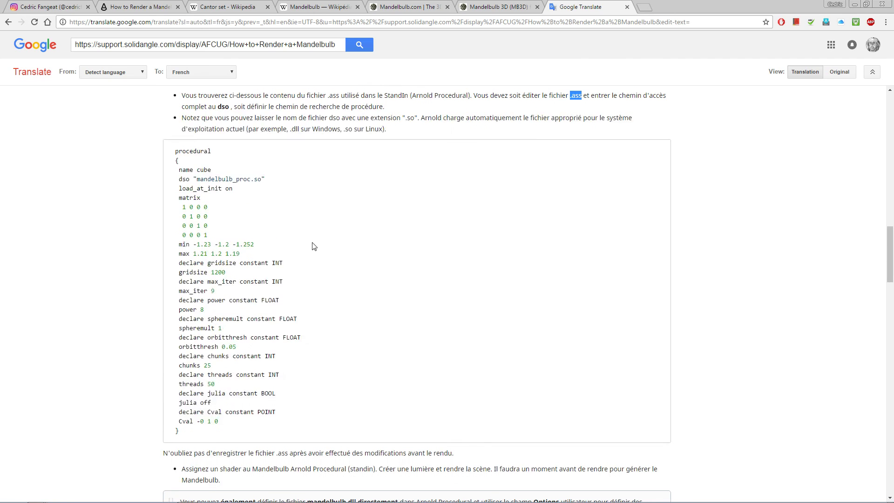
pyautogui.scroll(7, 451, 212)
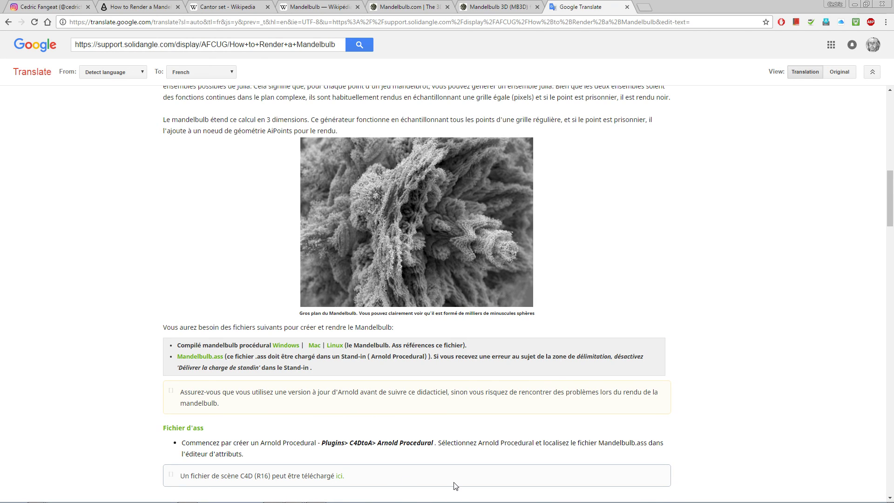
pyautogui.moveTo(459, 499)
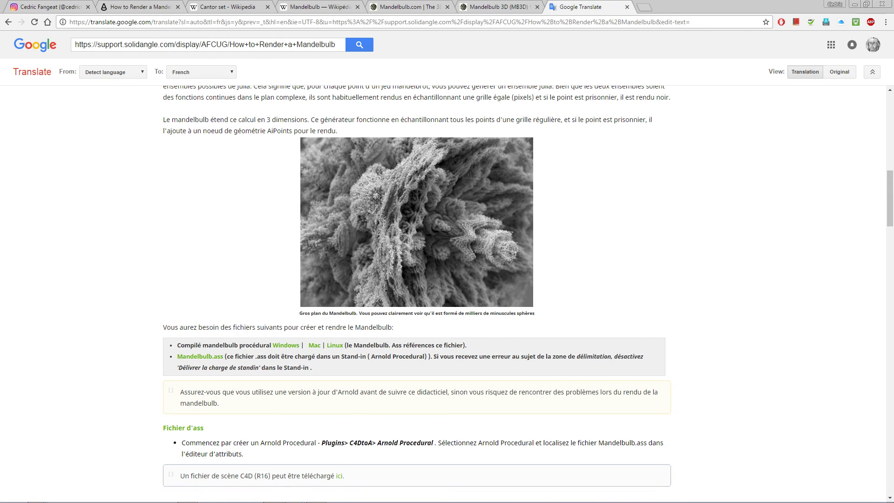